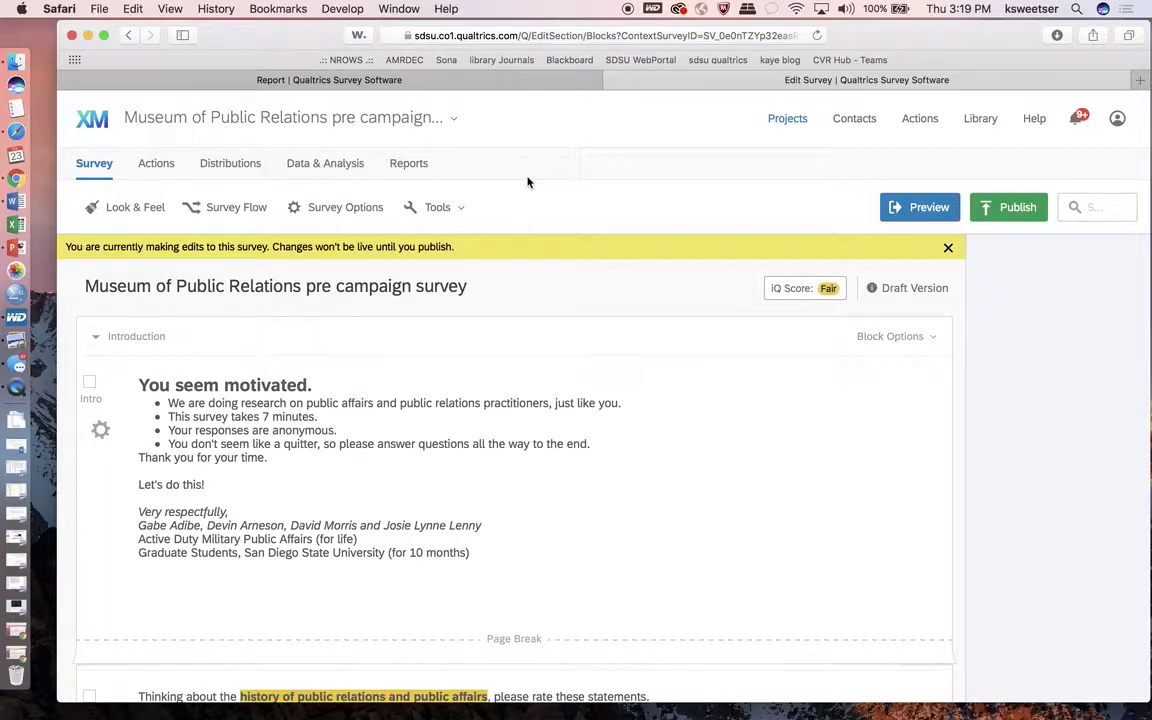
Review the statistics and response tables for the Involve and rankorder questions in the survey's default report.
scroll(540, 211, "down", 5)
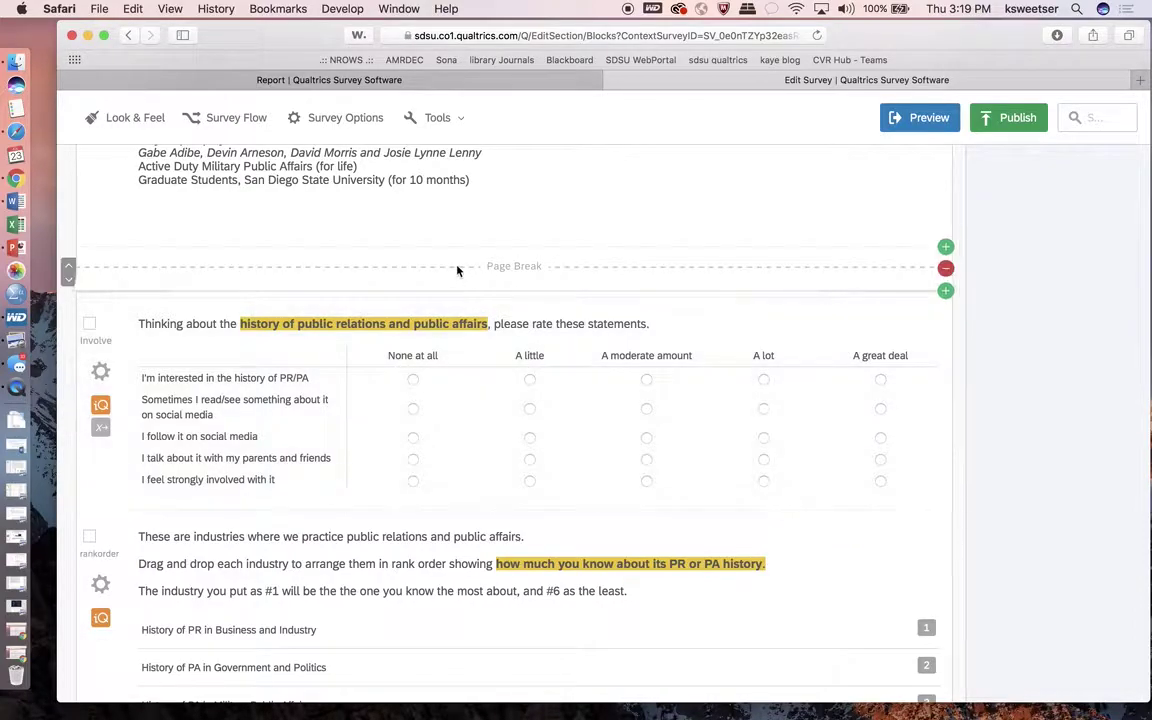
left_click(429, 84)
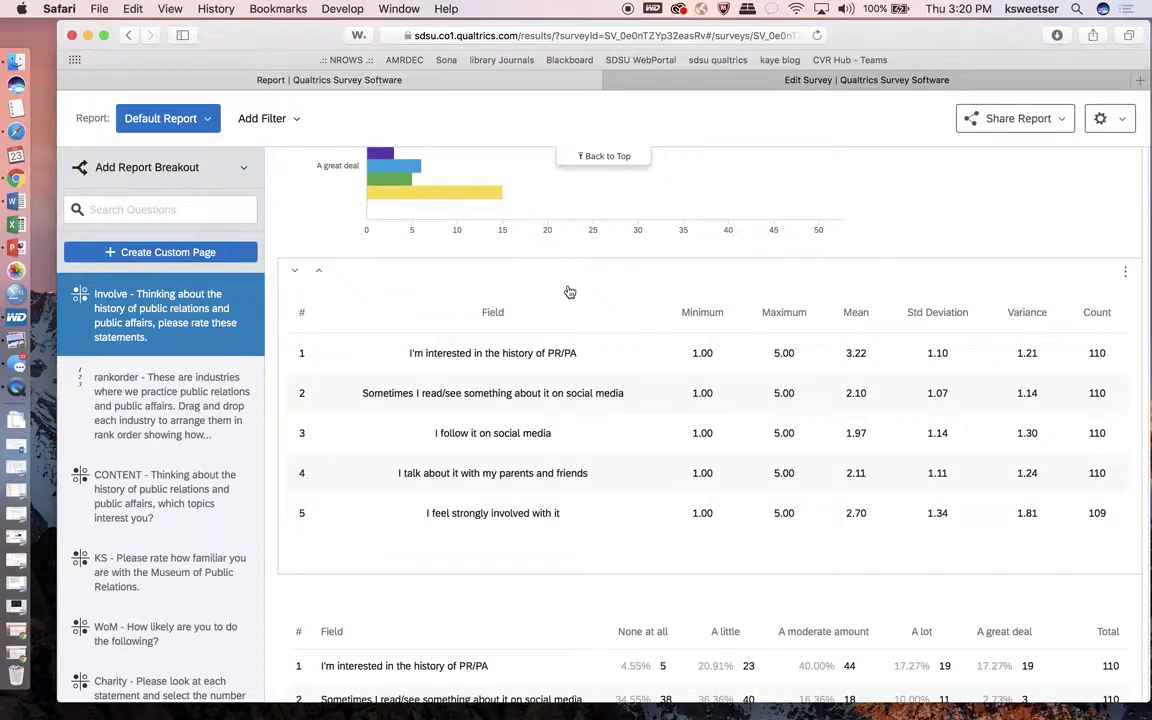
scroll(568, 291, "up", 10)
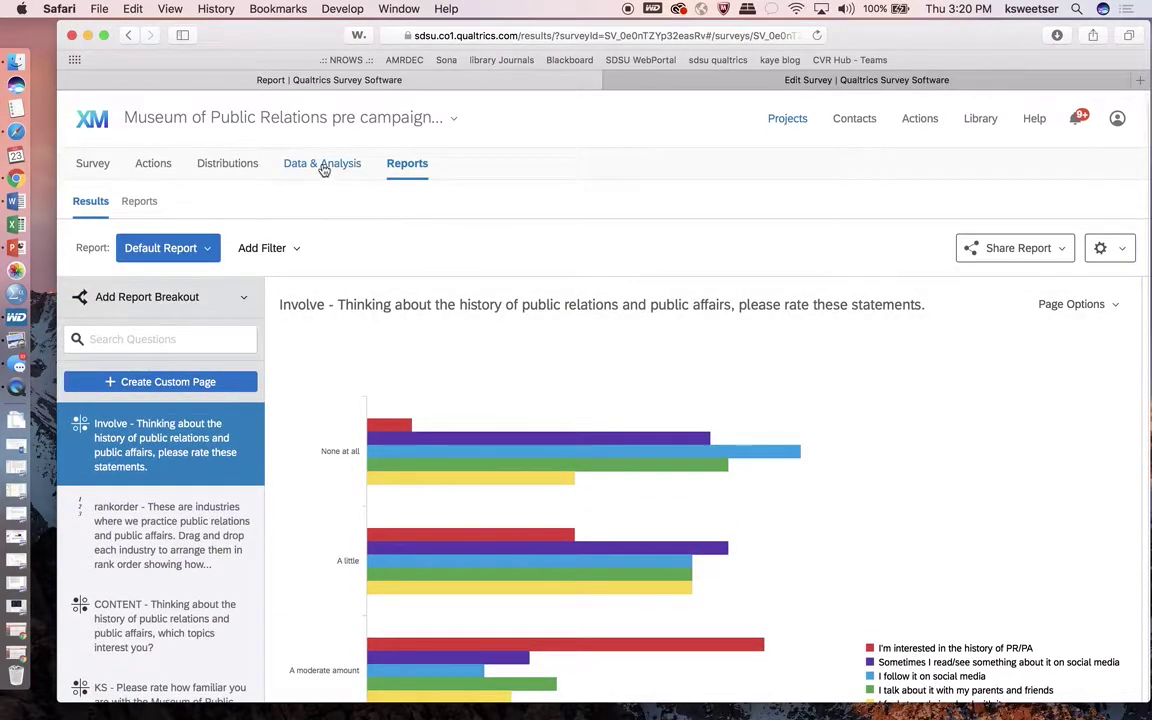
scroll(496, 290, "down", 5)
scroll(496, 290, "down", 5)
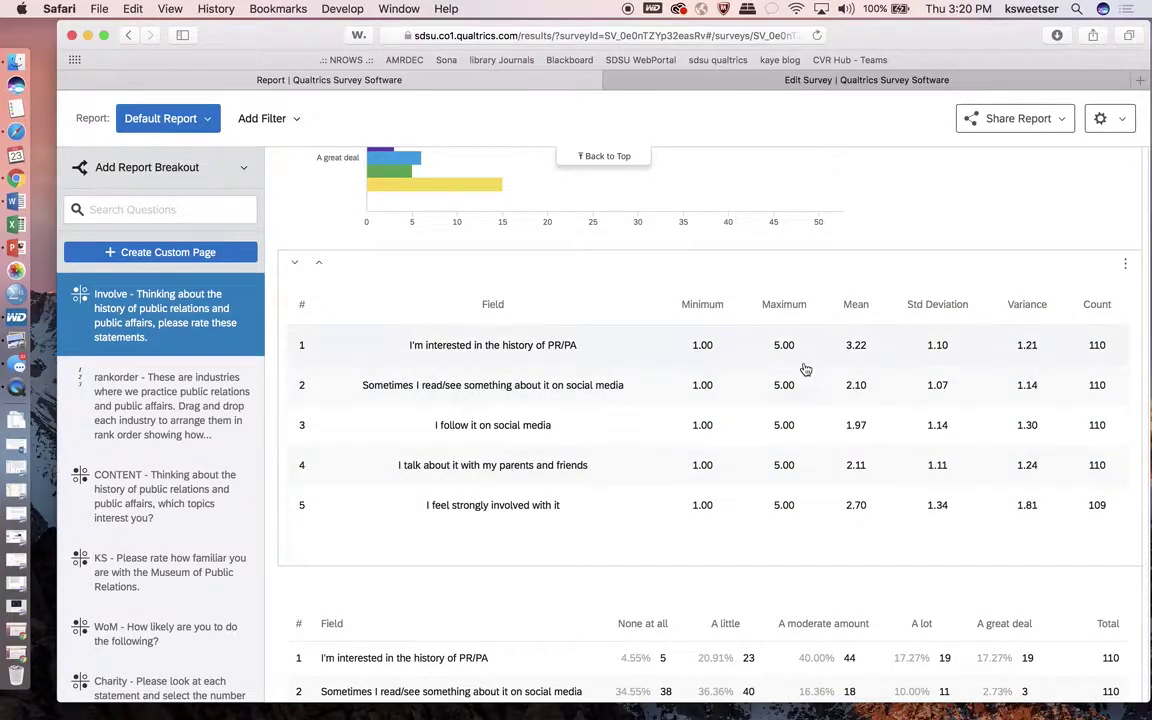
scroll(805, 467, "down", 10)
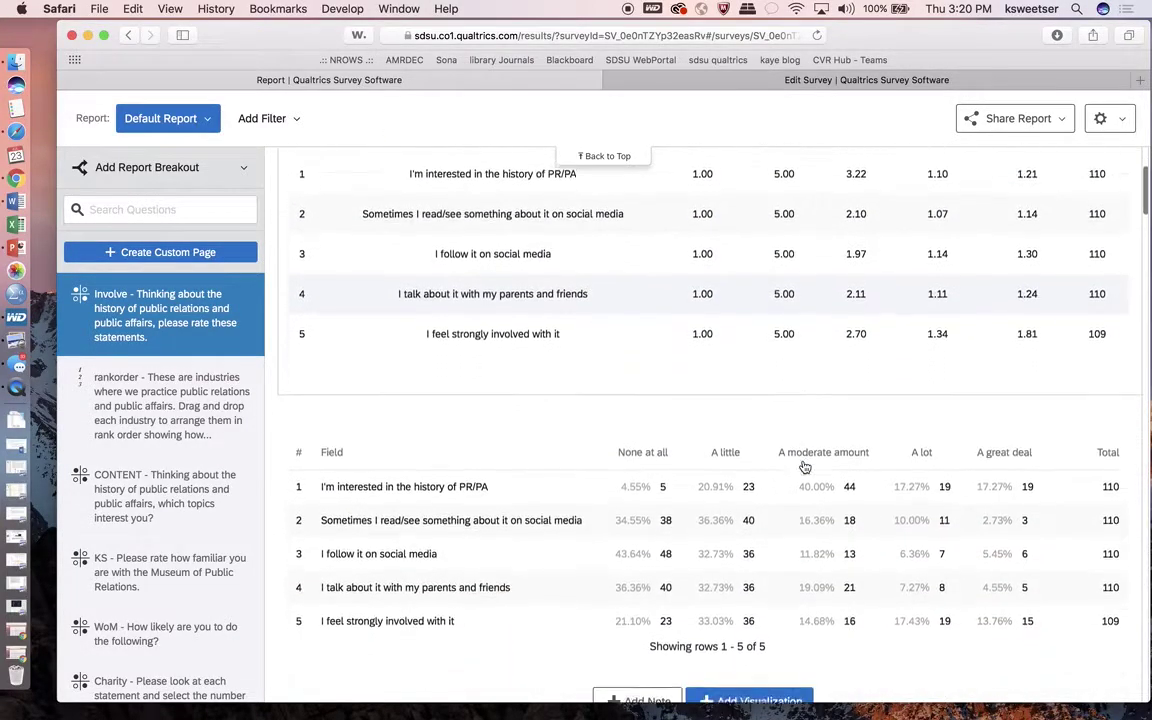
scroll(805, 467, "down", 20)
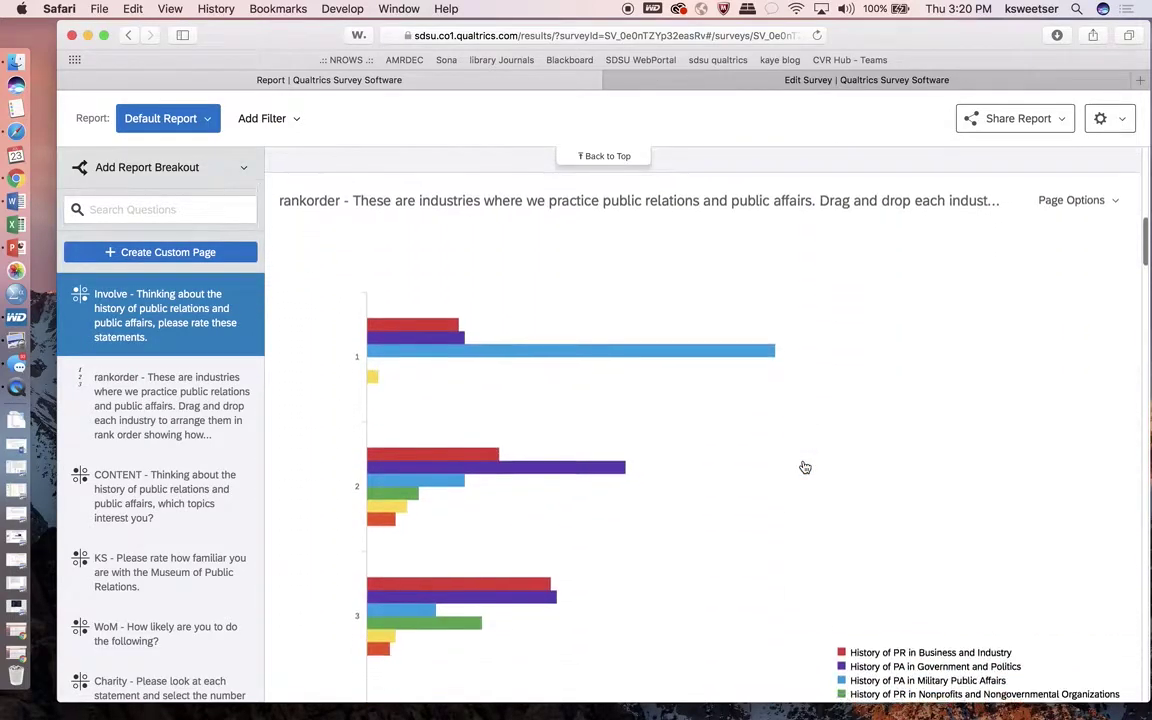
scroll(805, 467, "down", 10)
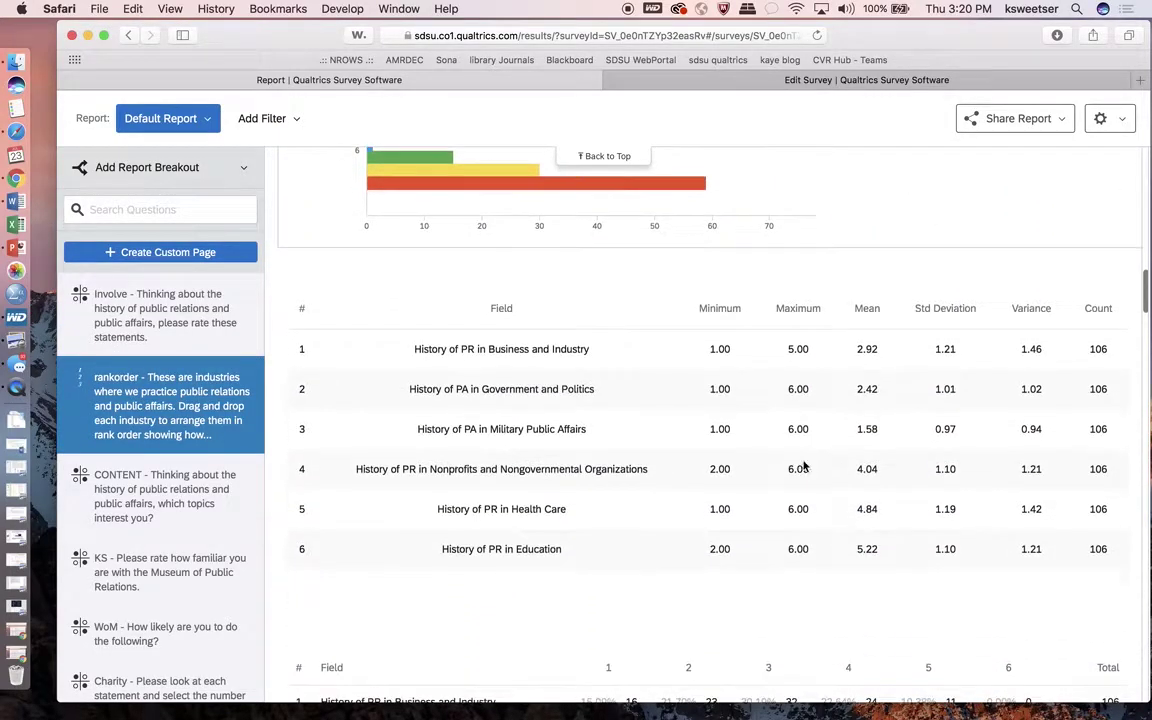
scroll(805, 467, "down", 15)
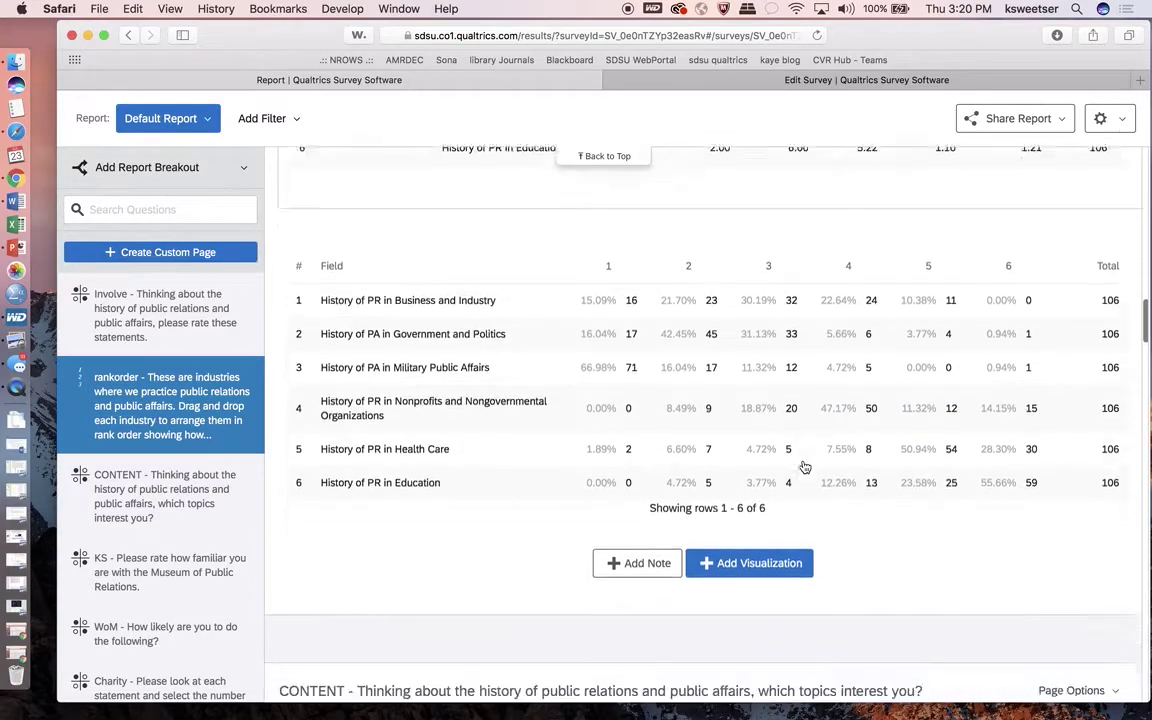
Examine the minimum, maximum and mean values of the CONTENT question about interesting topics in the report.
scroll(805, 467, "down", 20)
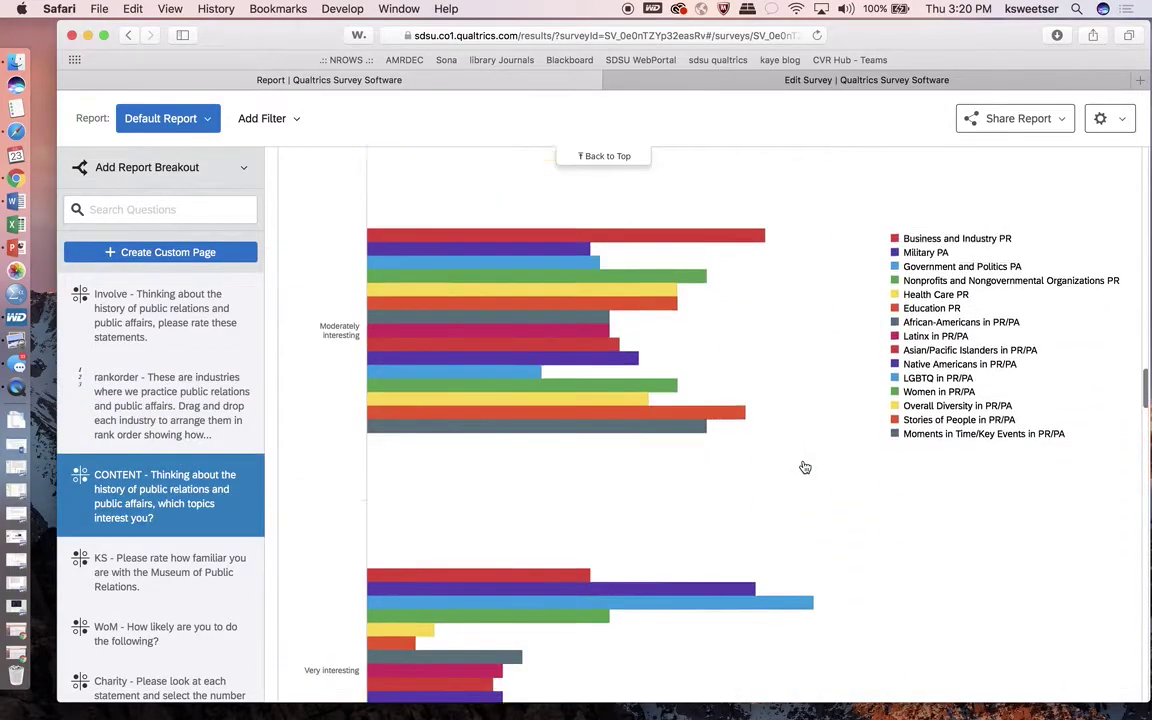
scroll(805, 467, "down", 4)
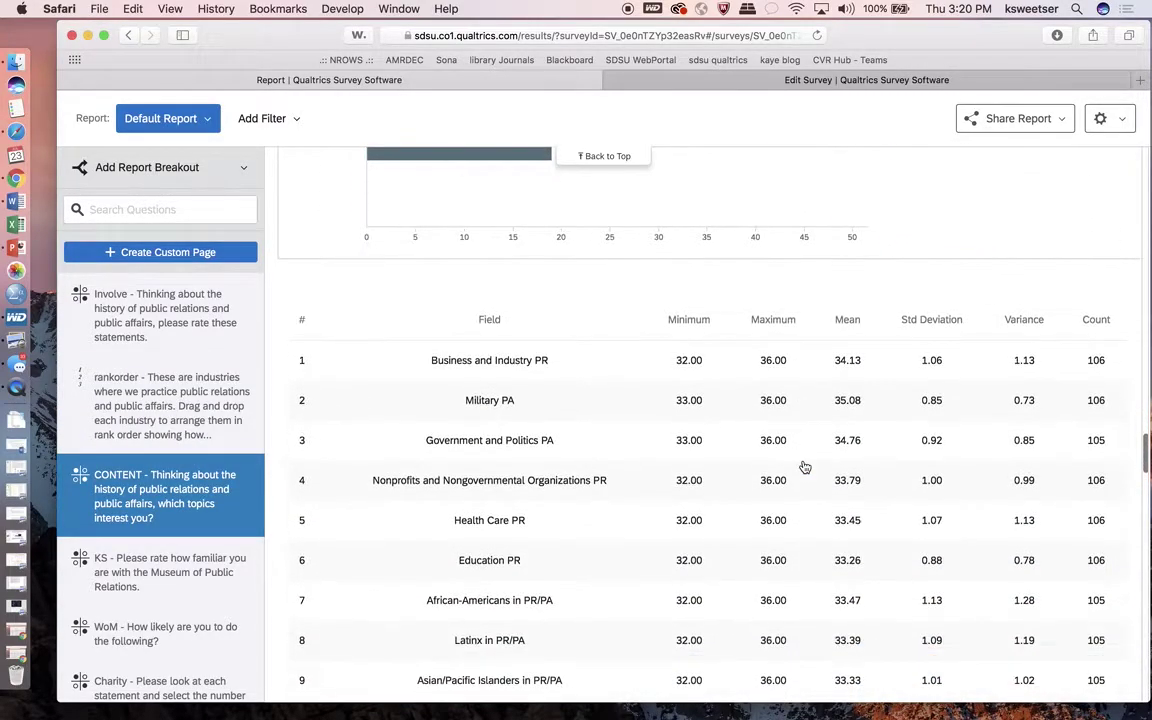
scroll(720, 363, "down", 3)
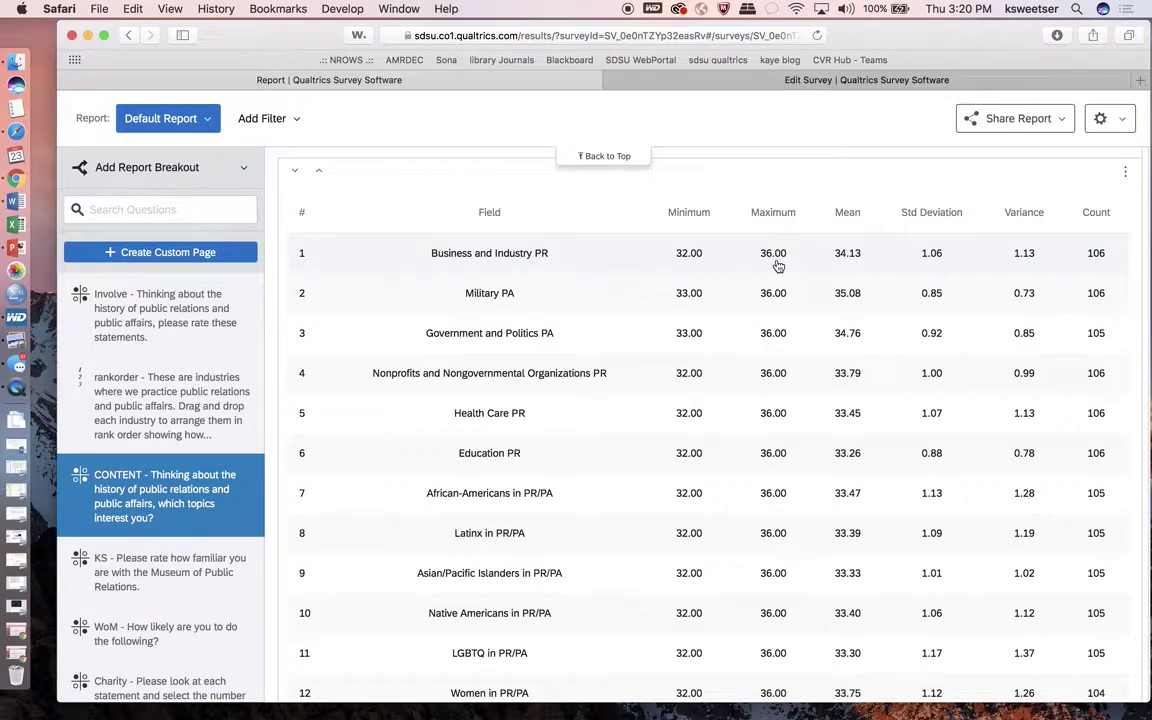
scroll(778, 265, "down", 2)
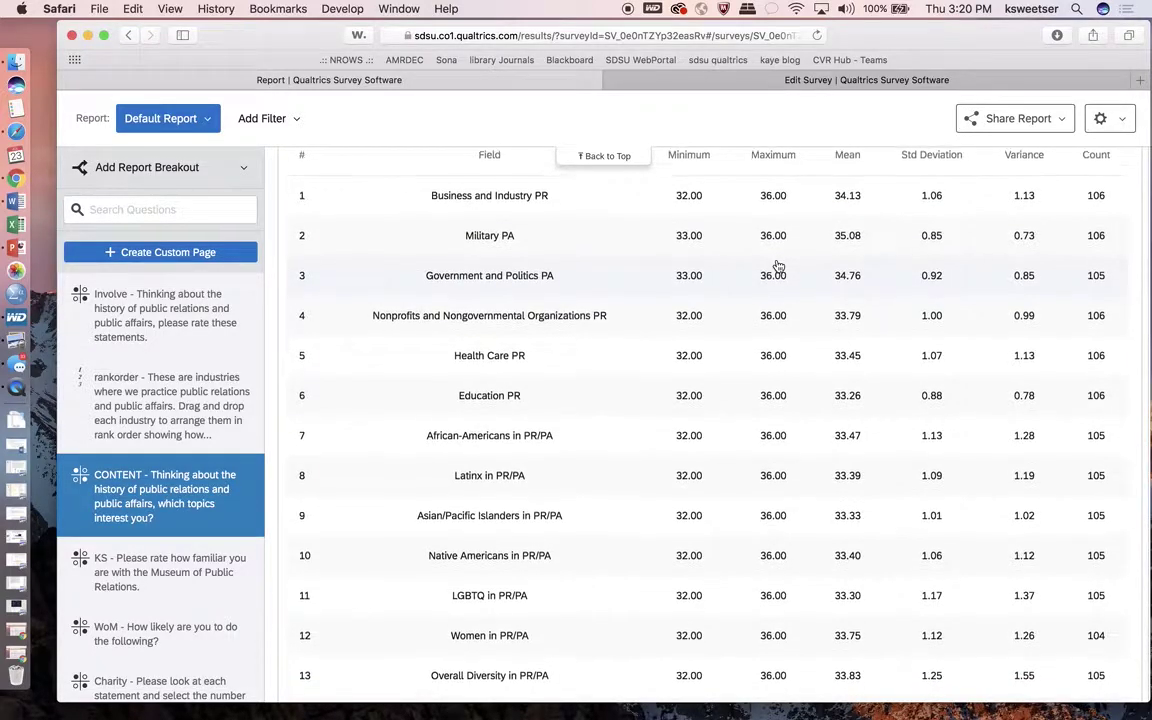
scroll(774, 265, "down", 1)
scroll(774, 262, "up", 3)
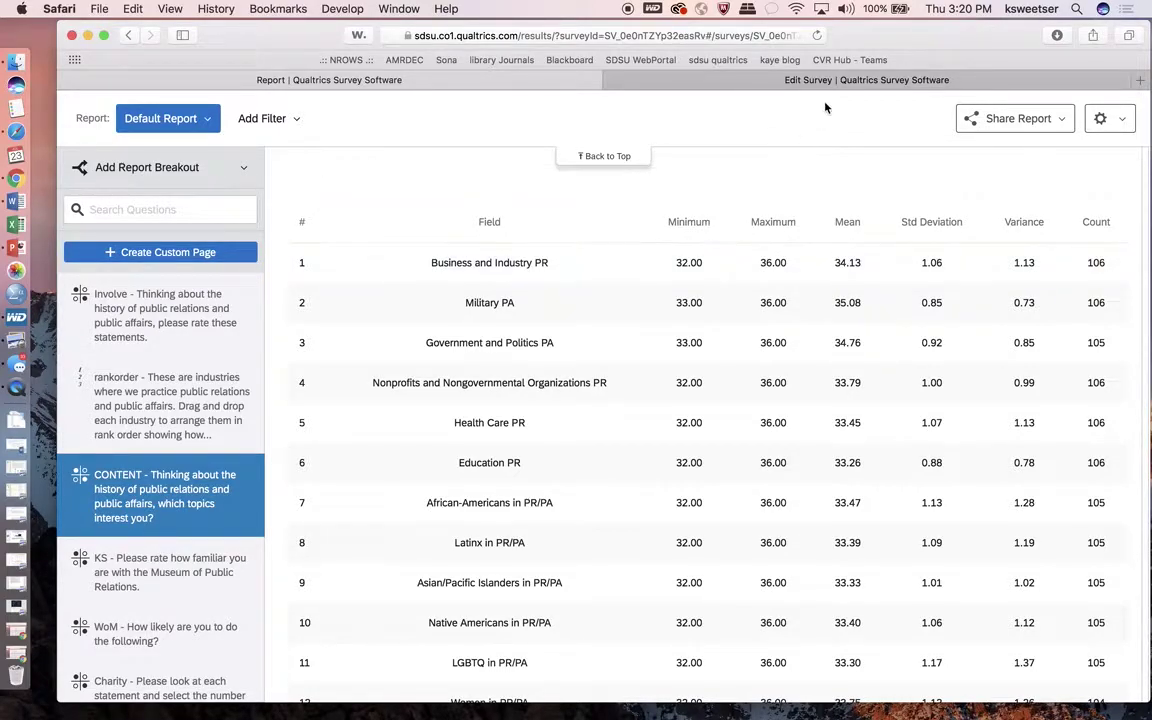
In the survey editor, open the recode settings of the CONTENT question on interesting topics and enable Recode Values.
left_click(760, 78)
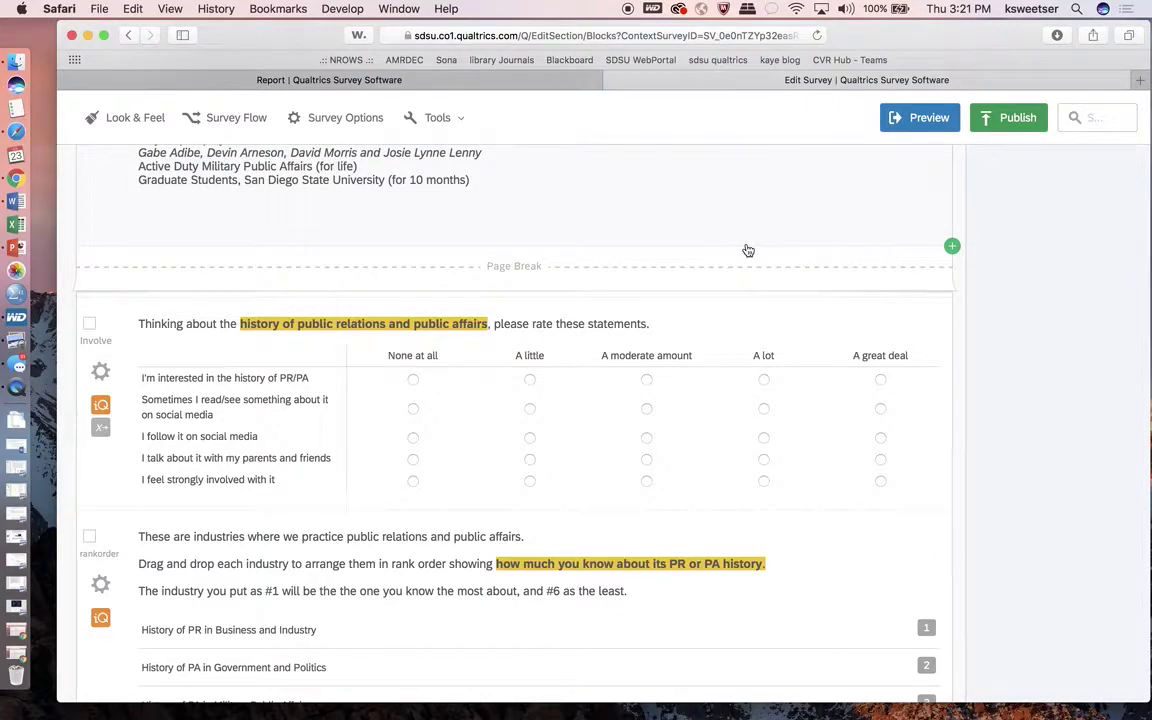
scroll(748, 250, "down", 10)
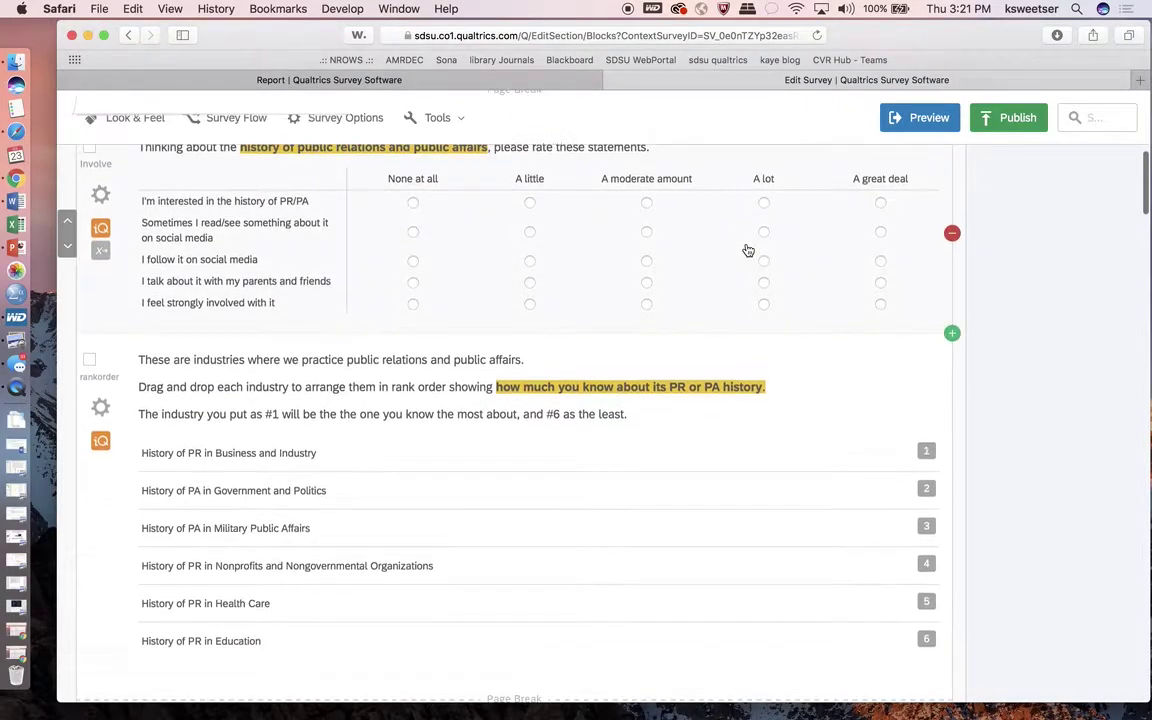
scroll(748, 250, "down", 6)
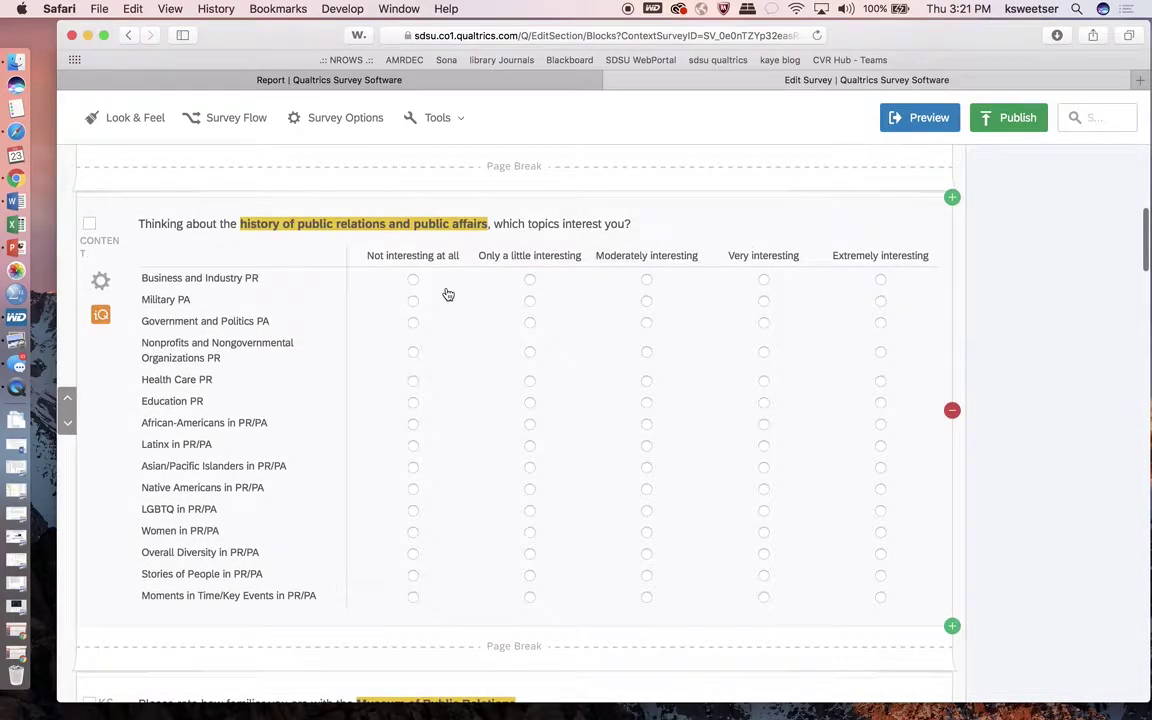
left_click(102, 282)
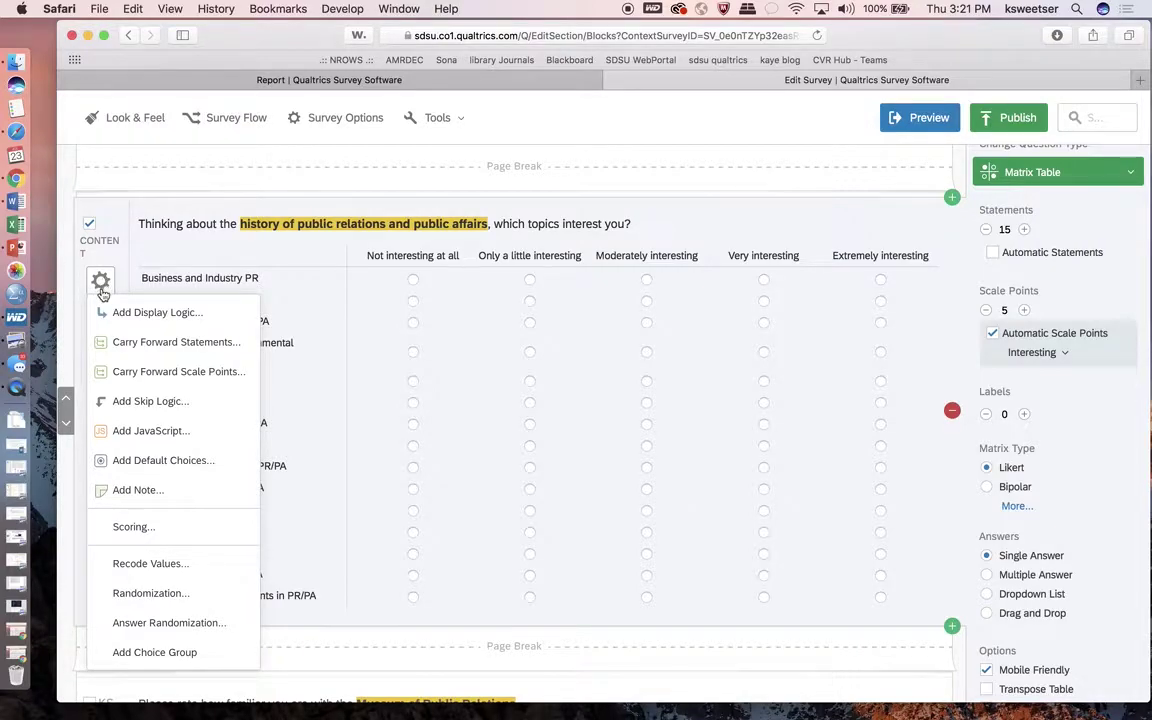
left_click(155, 564)
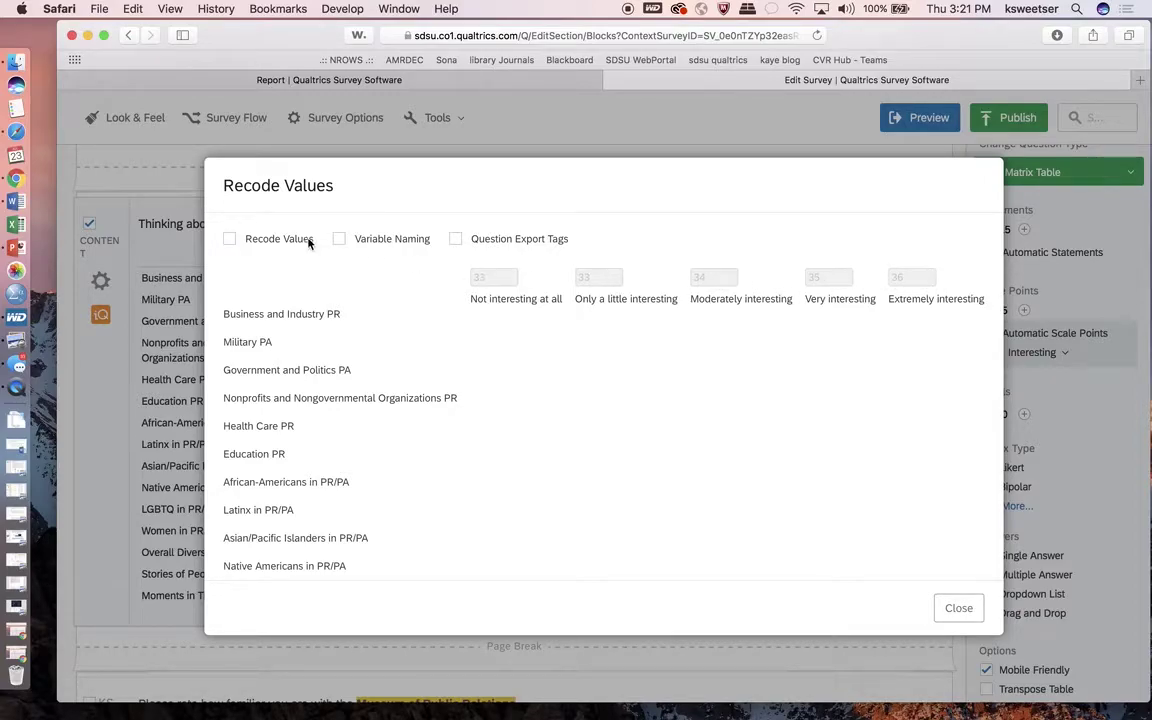
left_click(230, 241)
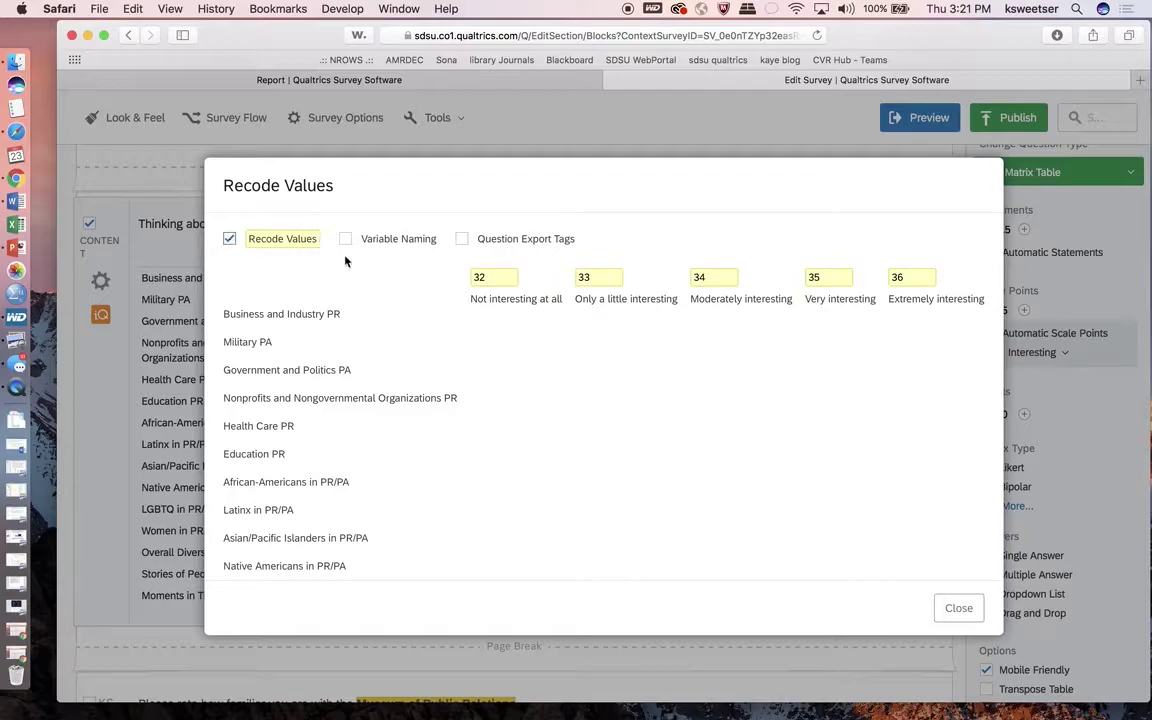
Recode the CONTENT scale as 1, 2, 3, 4 and 5 from Not interesting at all to Extremely interesting, and close the settings.
left_click(494, 280)
type("1")
left_click(591, 280)
type("2")
left_click(711, 280)
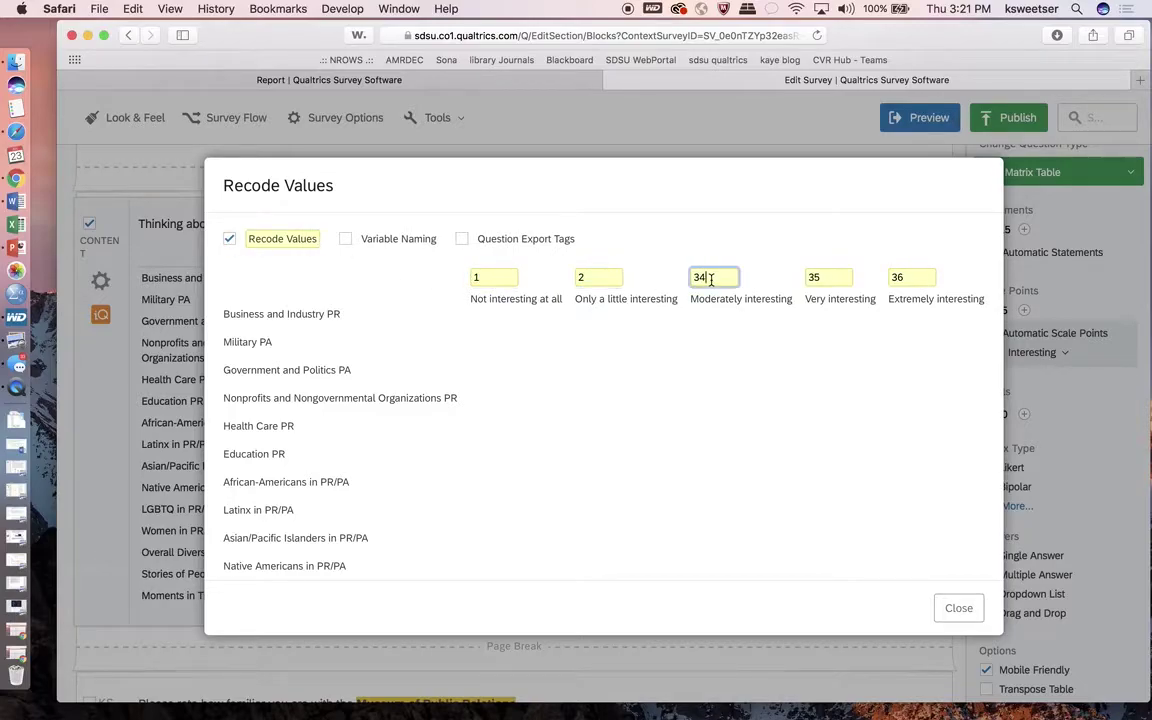
type("3")
left_click(815, 280)
type("4")
left_click(912, 277)
type("5")
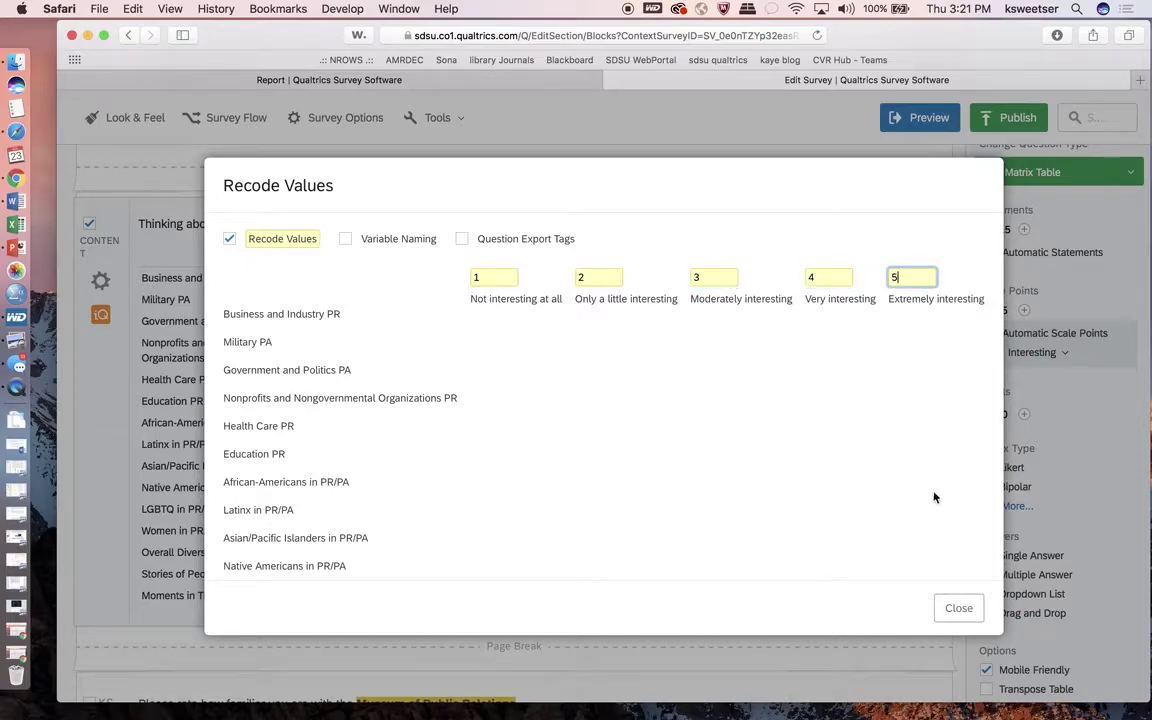
left_click(956, 607)
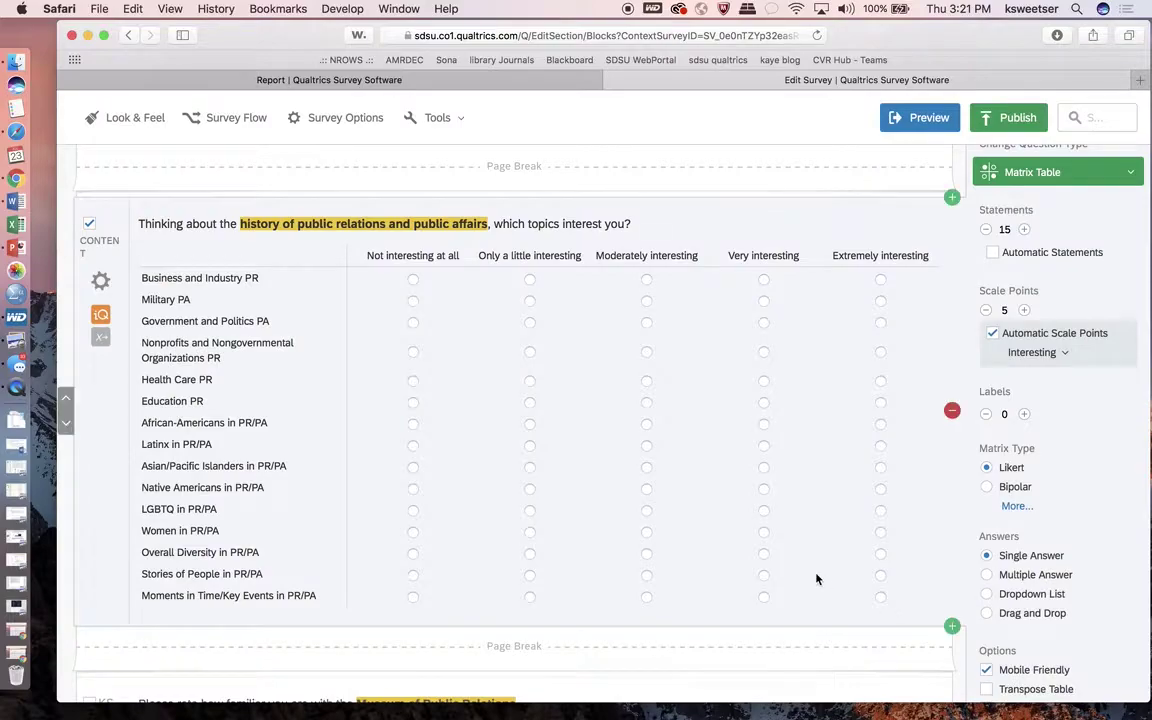
Check the recode values of the KS question about familiarity with the Museum of Public Relations.
scroll(816, 579, "down", 10)
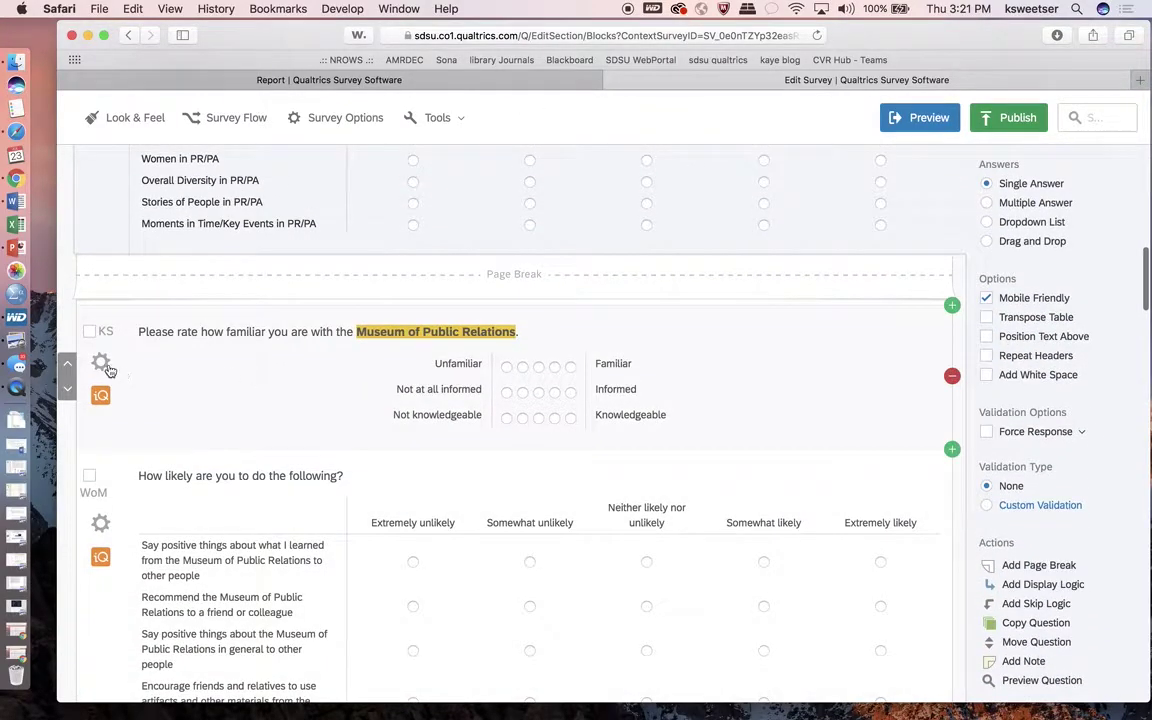
left_click(101, 363)
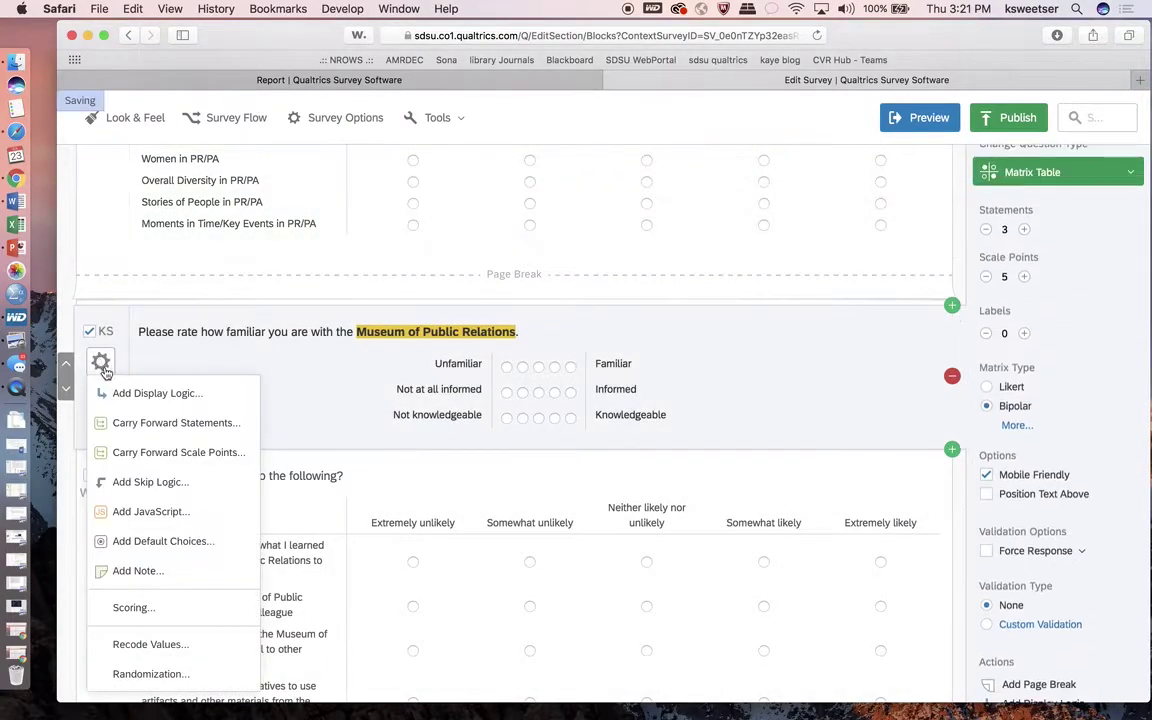
left_click(158, 645)
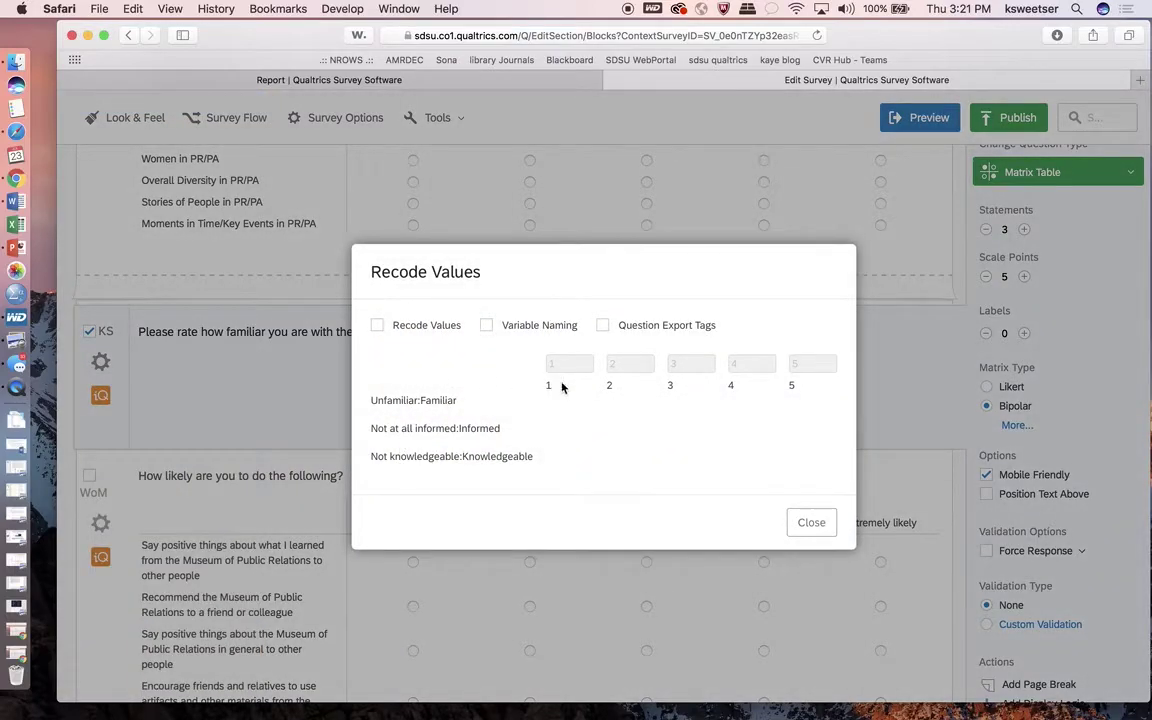
left_click(810, 522)
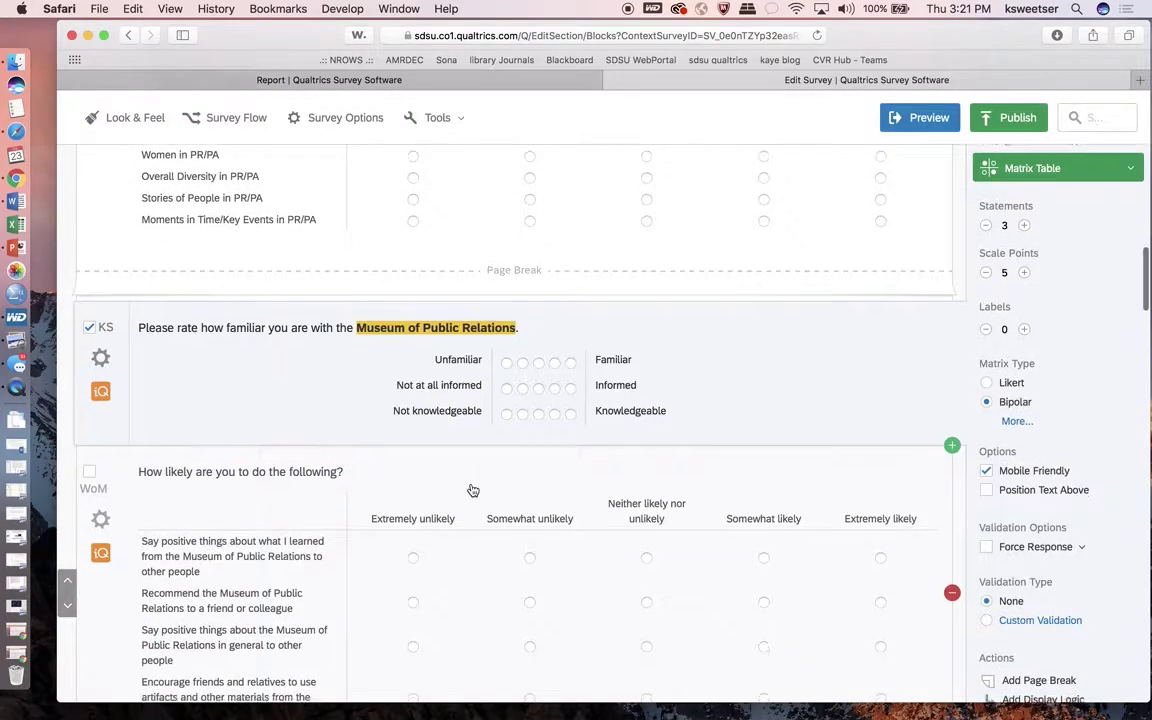
Open the recode settings of the WoM question "How likely are you to do the following?" and enable Recode Values.
scroll(473, 490, "down", 3)
left_click(100, 371)
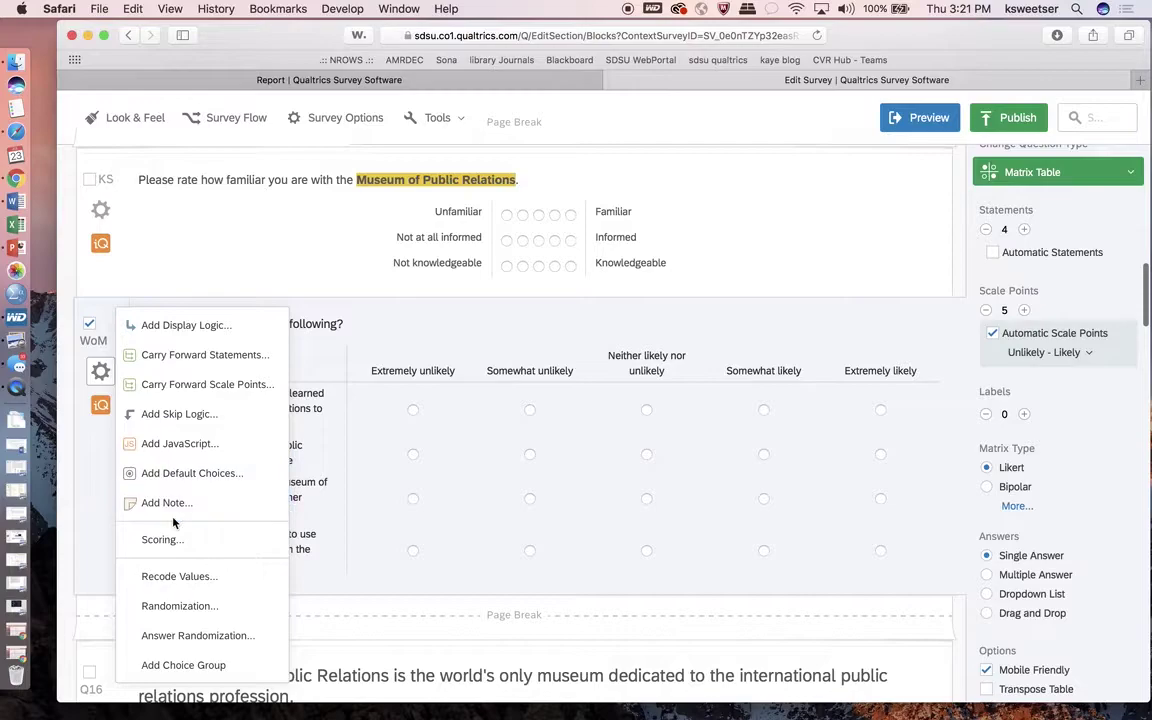
left_click(176, 577)
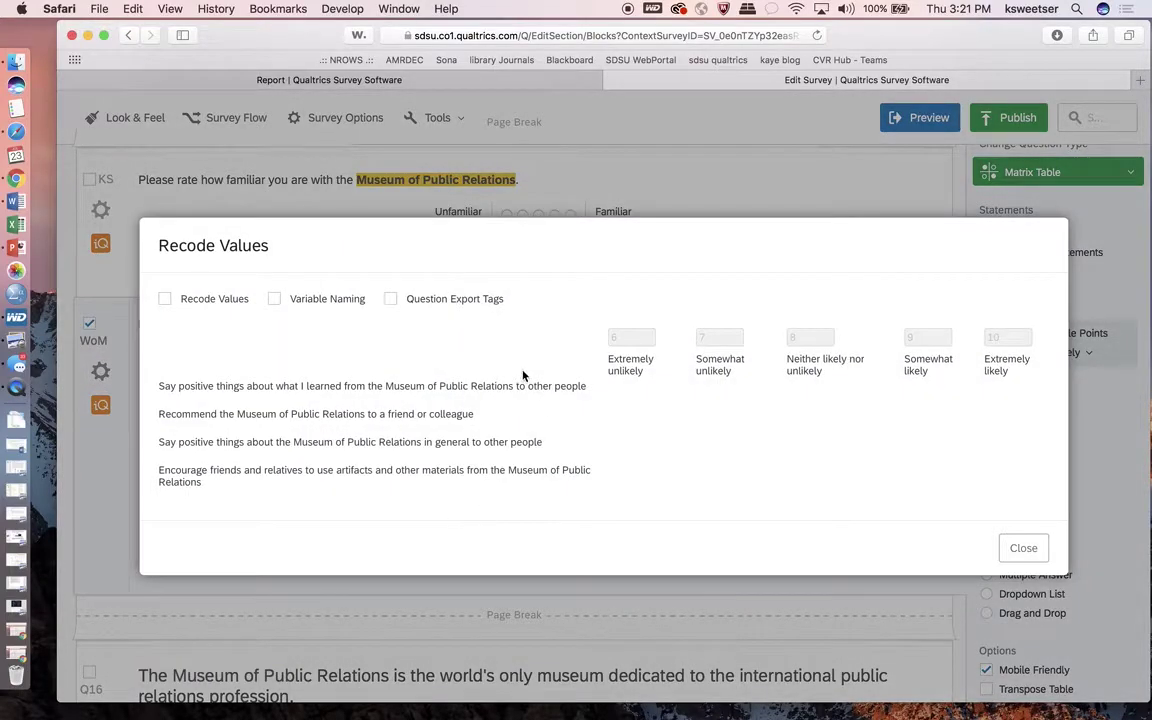
left_click(195, 298)
Recode the WoM scale as 1, 2, 3, 4 and 5 from Extremely unlikely to Extremely likely, and close the settings.
left_click(647, 337)
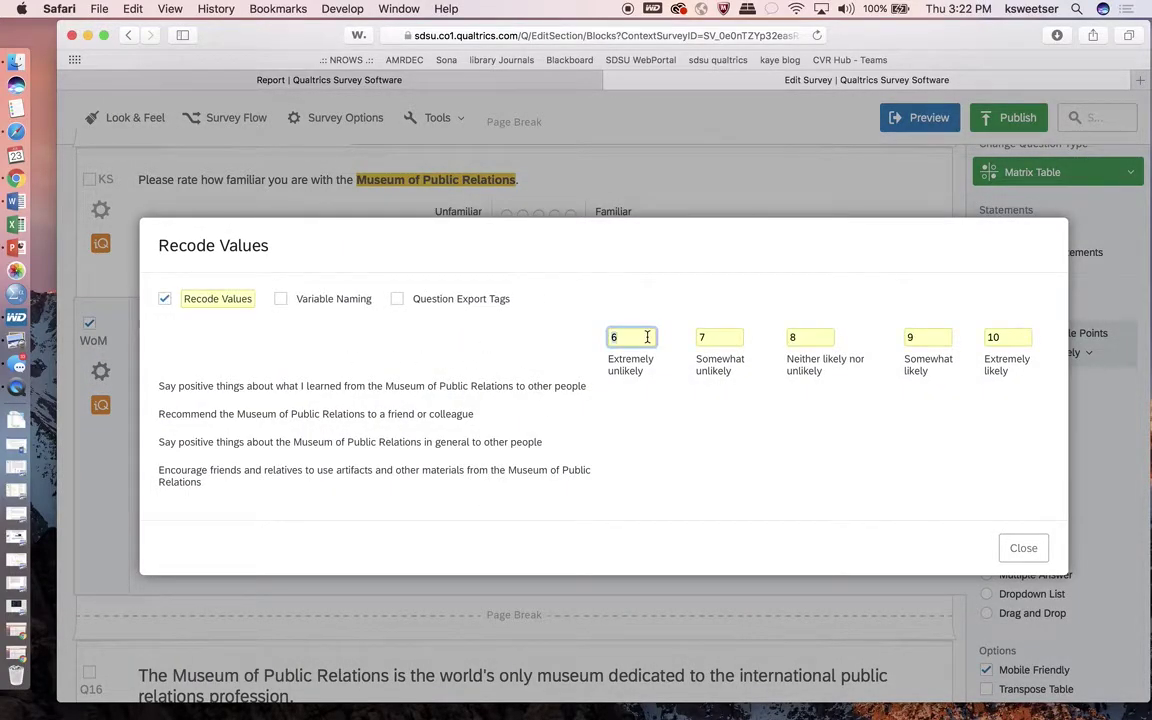
key("BackSpace")
type("1")
left_click(740, 336)
type("2")
left_click(800, 339)
key("BackSpace")
type("3")
left_click(927, 336)
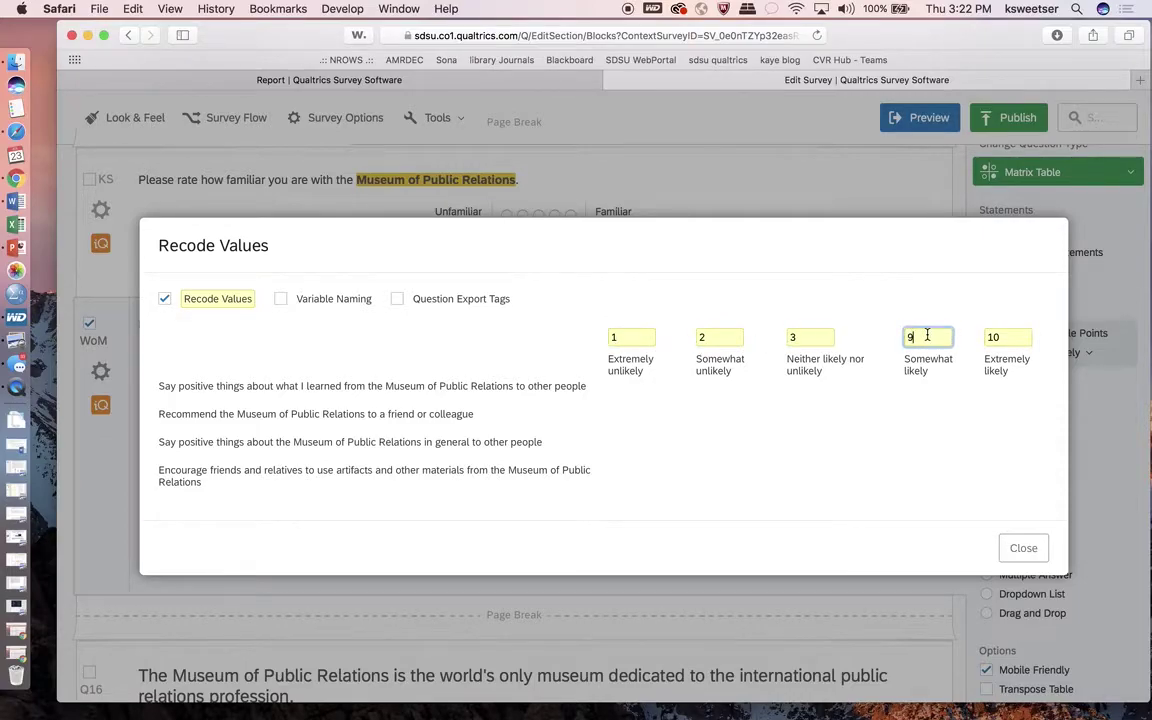
key("BackSpace")
type("4")
double_click(1016, 338)
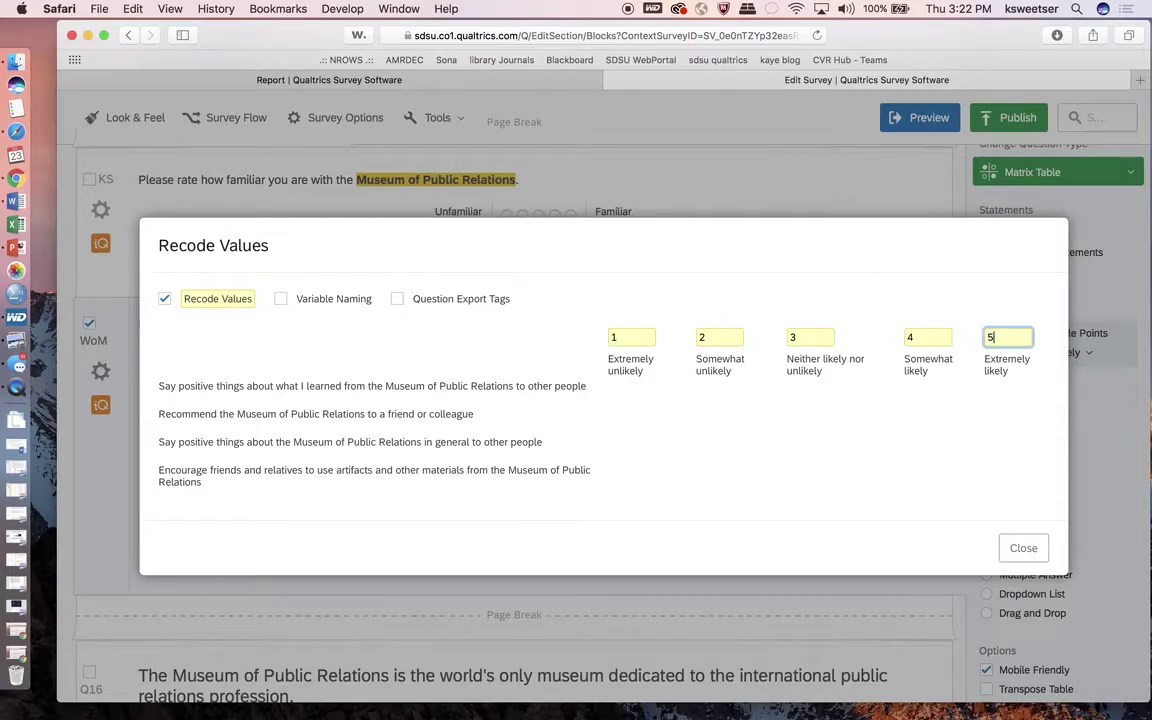
type("5")
left_click(1023, 547)
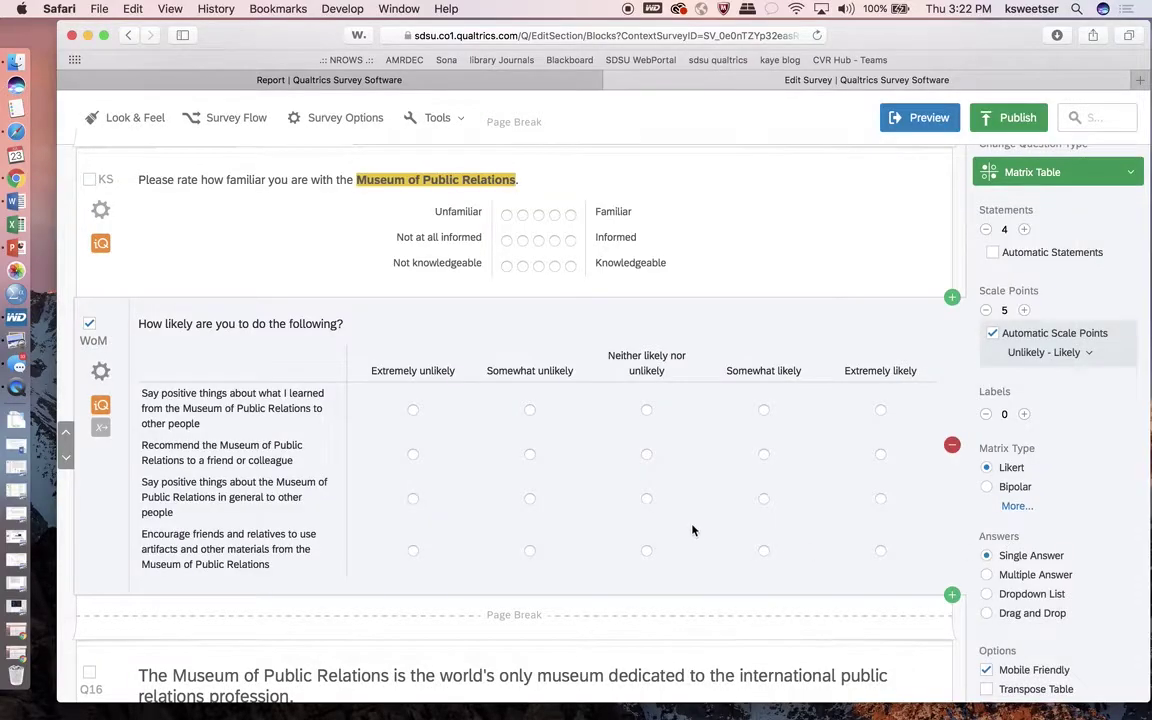
Check the recode values of the Charity question about attitudes toward the Museum of Public Relations, and close the settings.
scroll(693, 530, "down", 5)
scroll(693, 530, "down", 3)
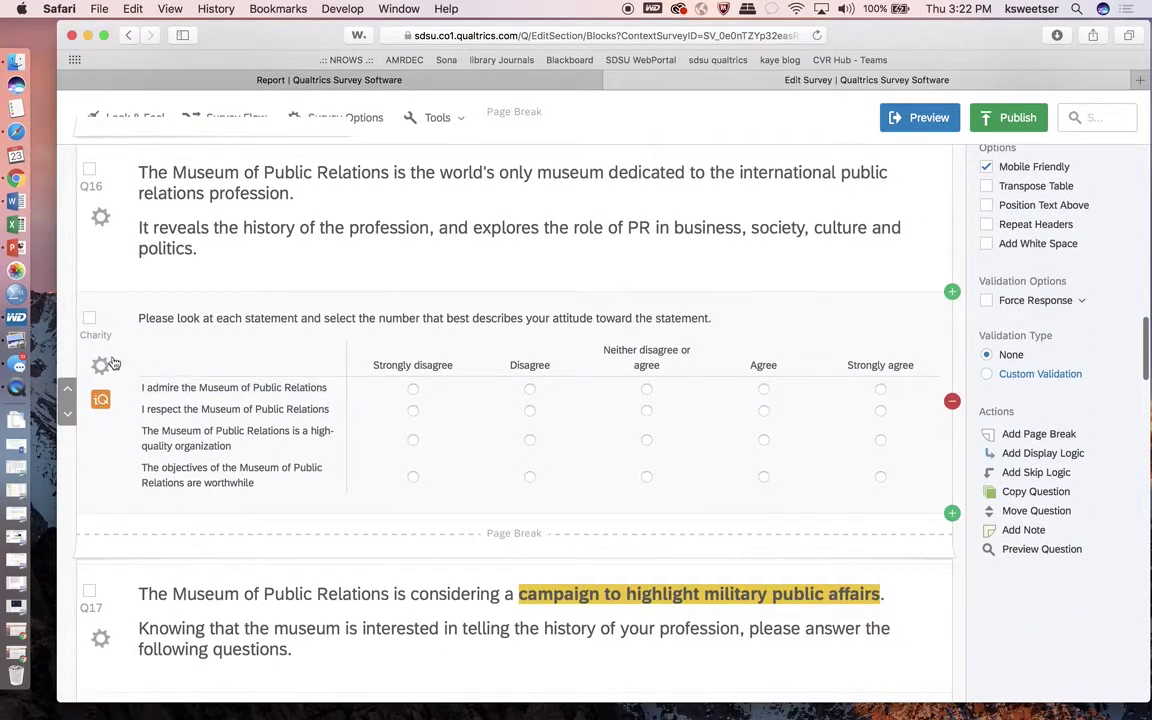
left_click(100, 365)
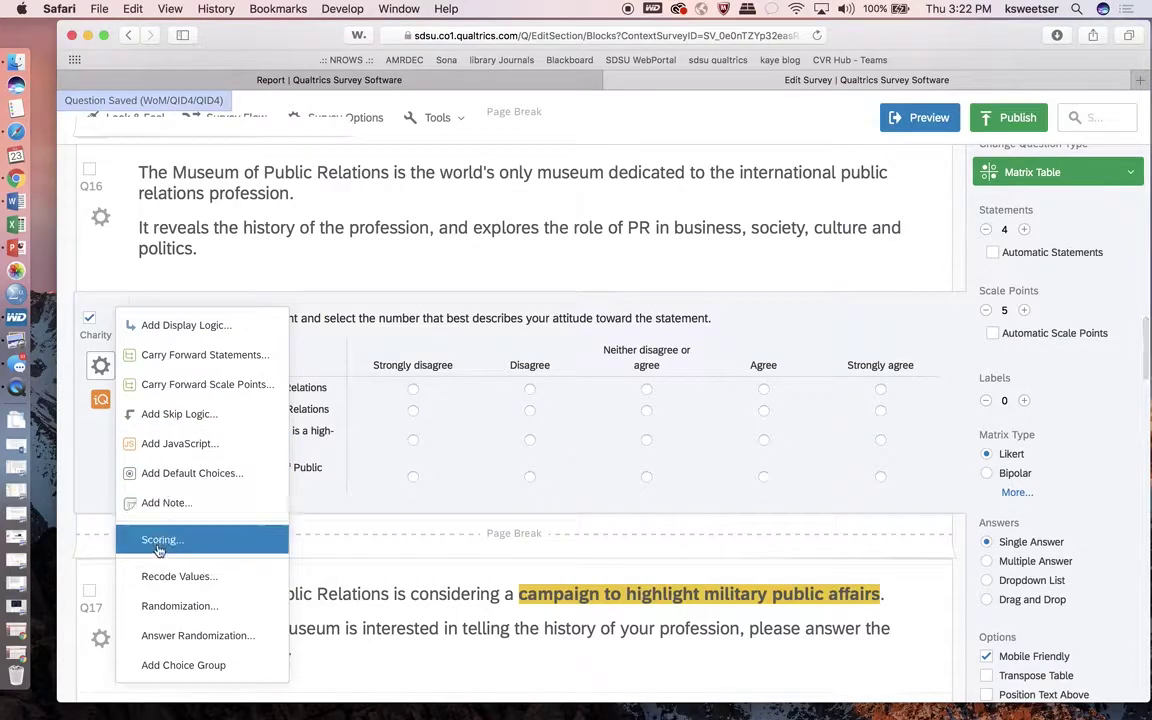
left_click(163, 575)
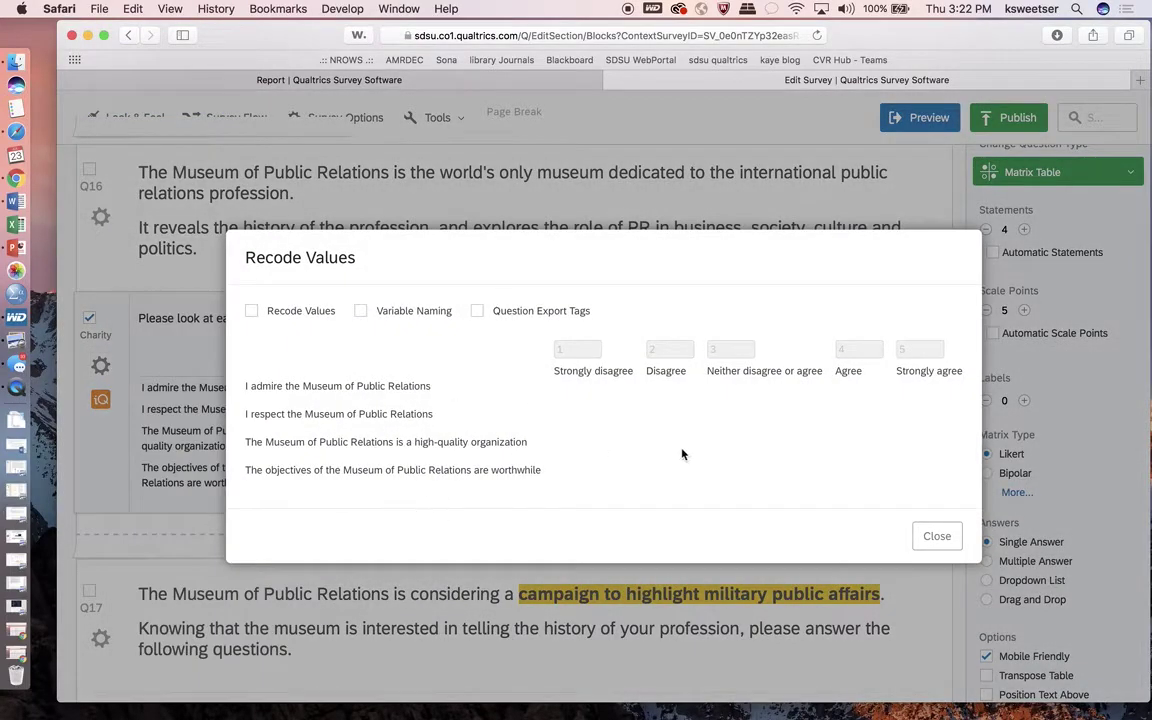
left_click(935, 533)
Open the recode settings of the Attitude question "How likely would you be do the following?" and enable Recode Values.
scroll(554, 439, "down", 6)
scroll(160, 460, "down", 2)
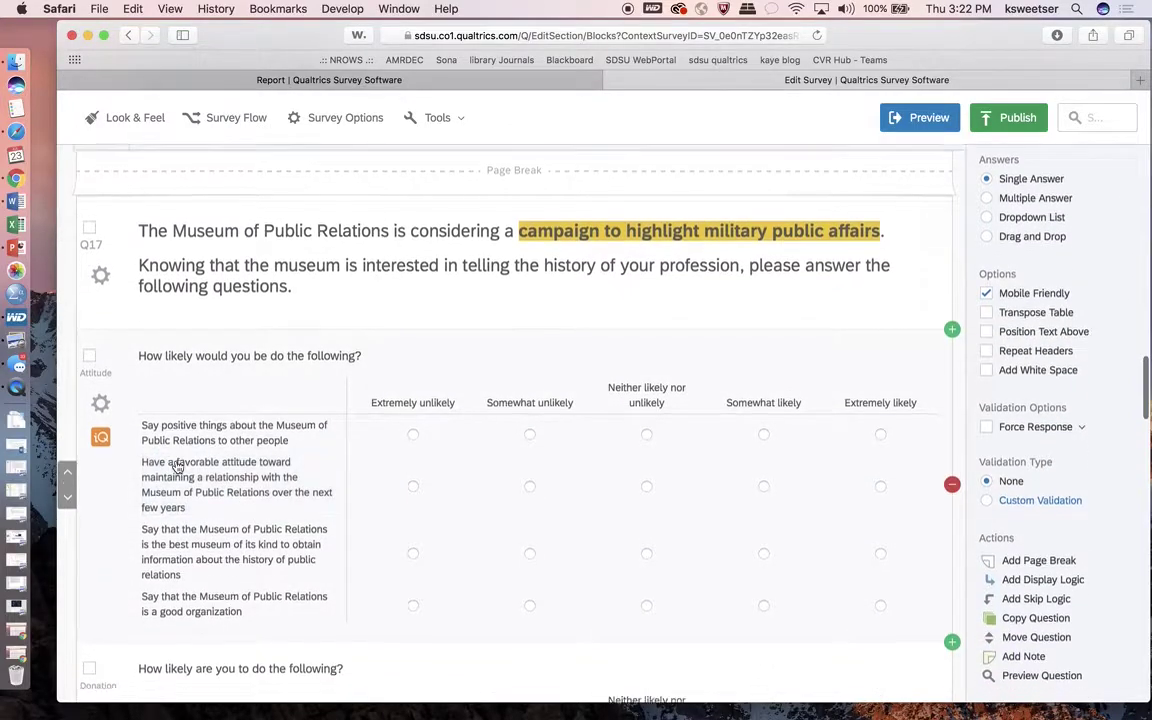
left_click(100, 312)
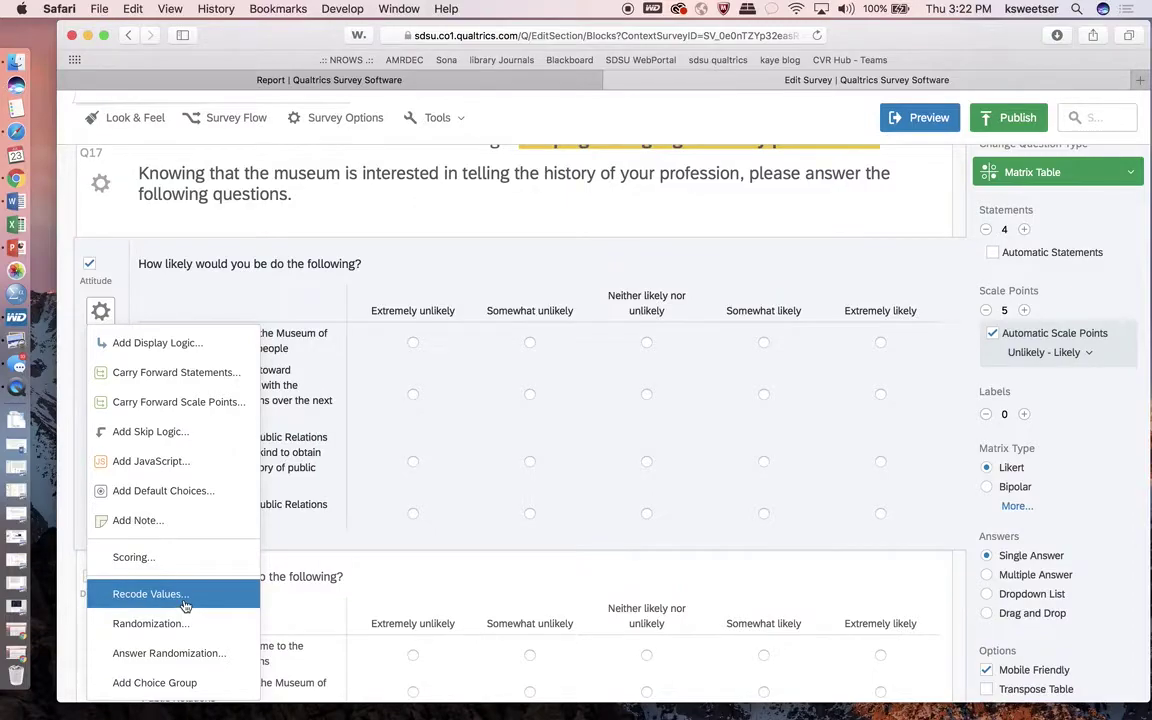
left_click(185, 600)
left_click(214, 292)
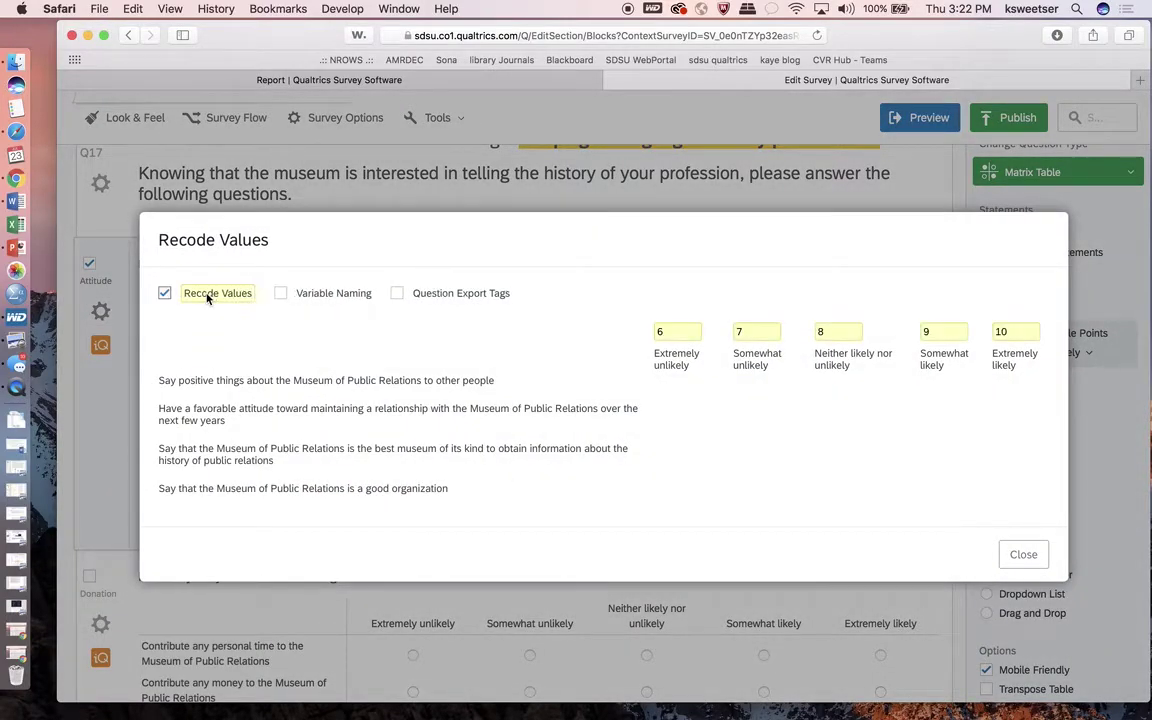
Recode the Attitude scale as 1, 2, 3, 4 and 5 from Extremely unlikely to Extremely likely, and close the settings.
left_click(669, 334)
key("BackSpace")
type("1")
left_click(754, 334)
key("BackSpace")
type("2")
left_click(830, 331)
key("BackSpace")
type("3")
left_click(926, 331)
type("4")
left_click(1028, 333)
key("BackSpace")
key("BackSpace")
type("5")
left_click(1021, 556)
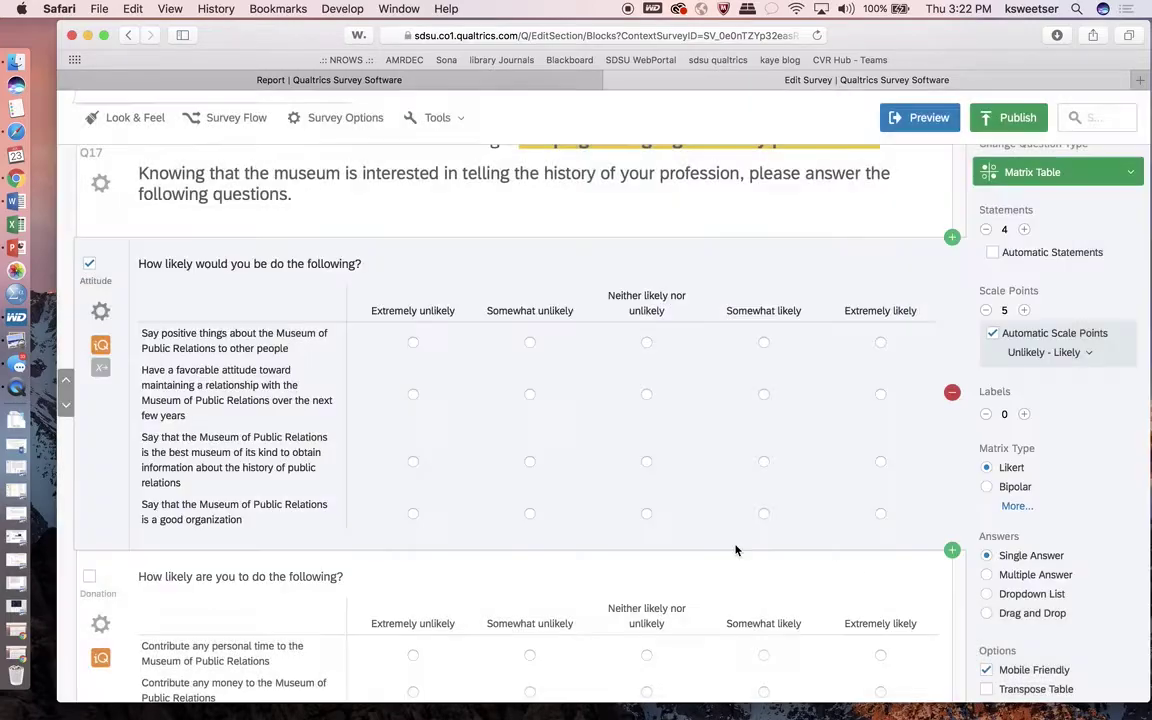
Open the recode settings of the Donation question and enable Recode Values.
scroll(738, 548, "down", 5)
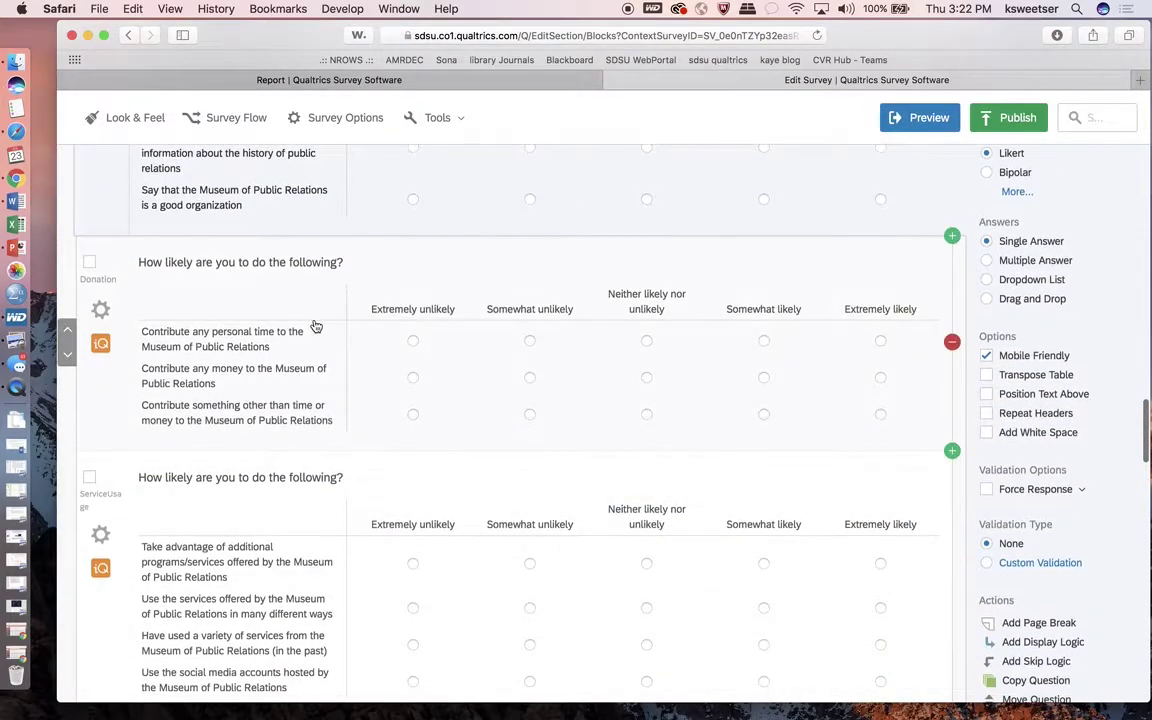
left_click(100, 309)
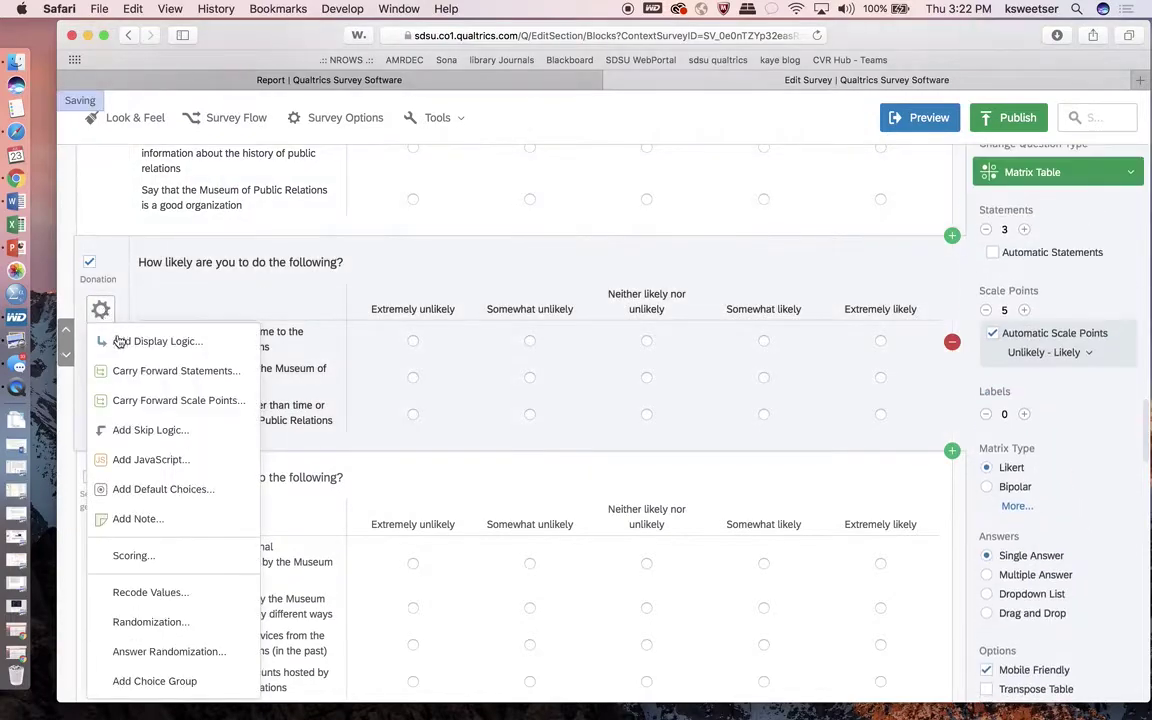
left_click(140, 592)
left_click(225, 327)
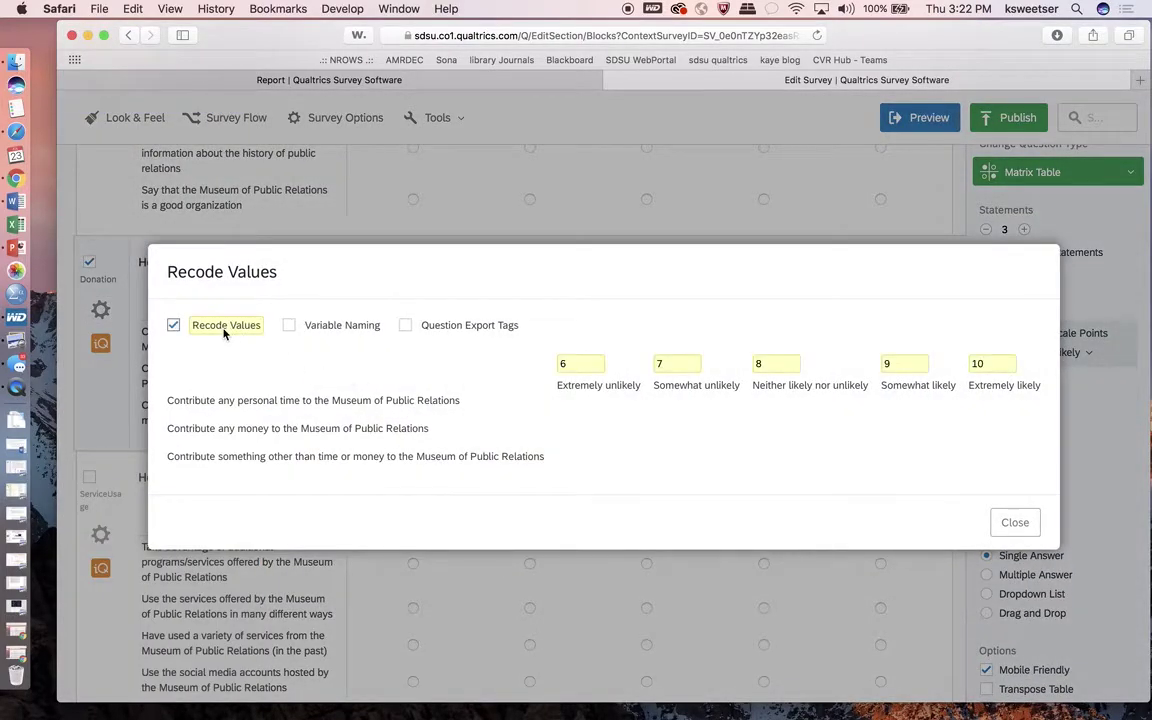
Recode the Donation scale as 1, 2, 3, 4 and 5 from Extremely unlikely to Extremely likely, and close the settings.
left_click(588, 366)
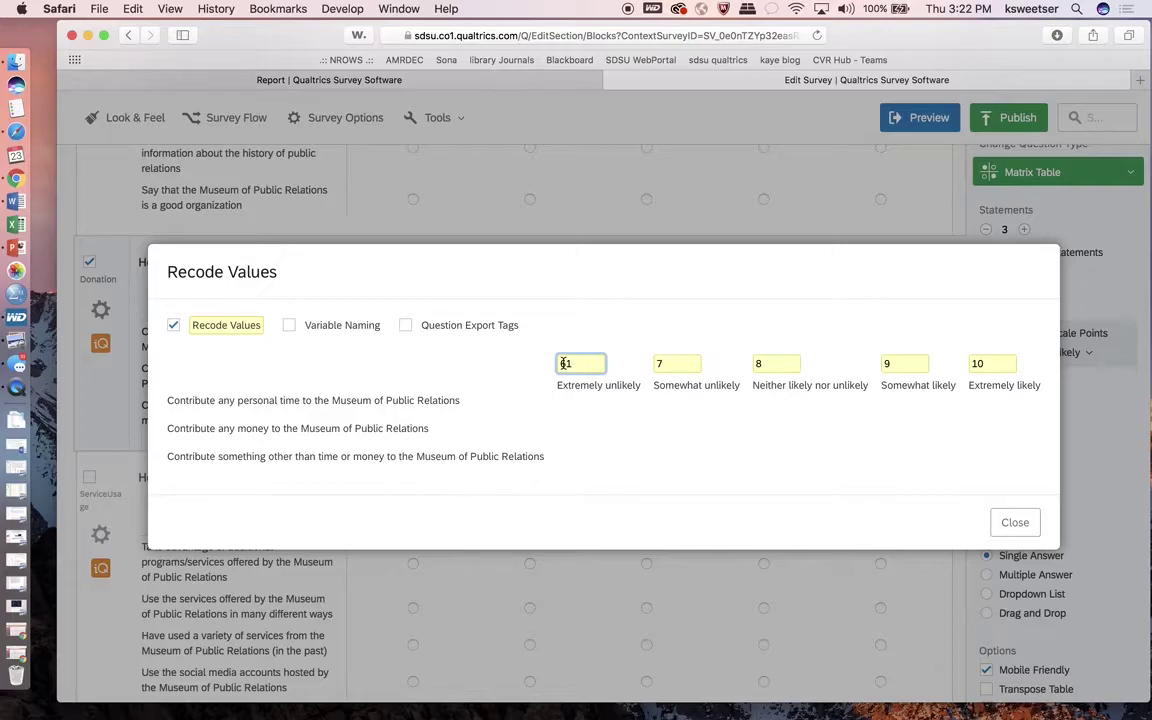
key("BackSpace")
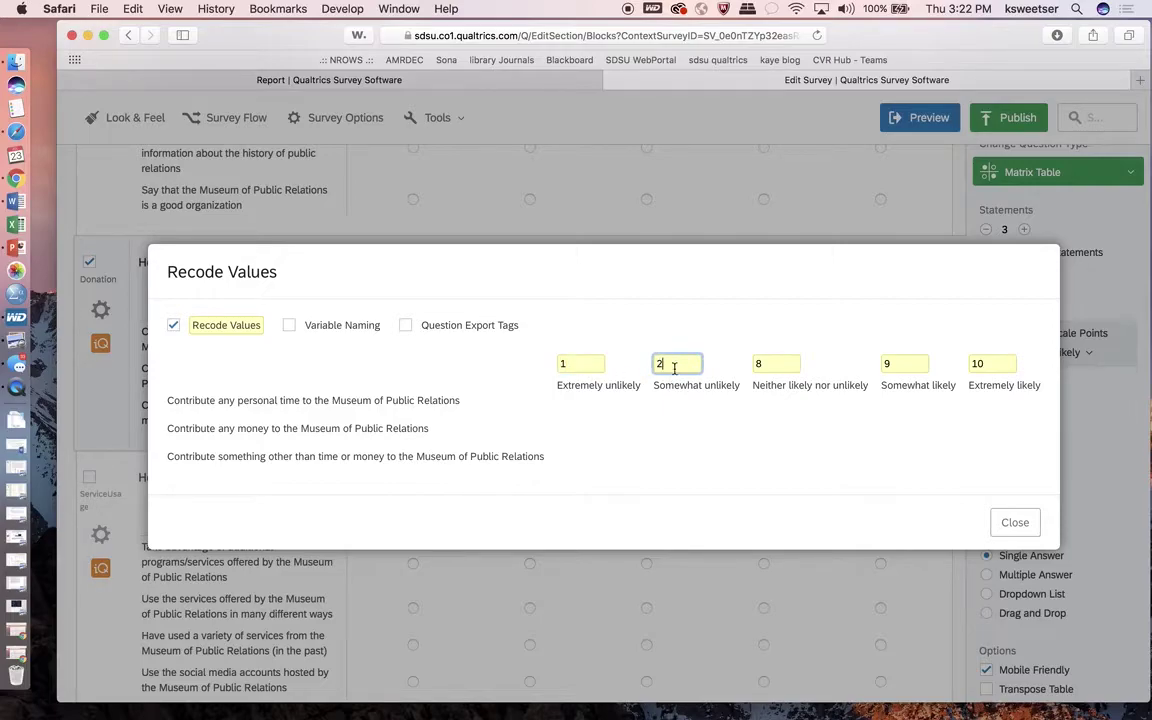
left_click(771, 367)
left_click(900, 363)
left_click(990, 364)
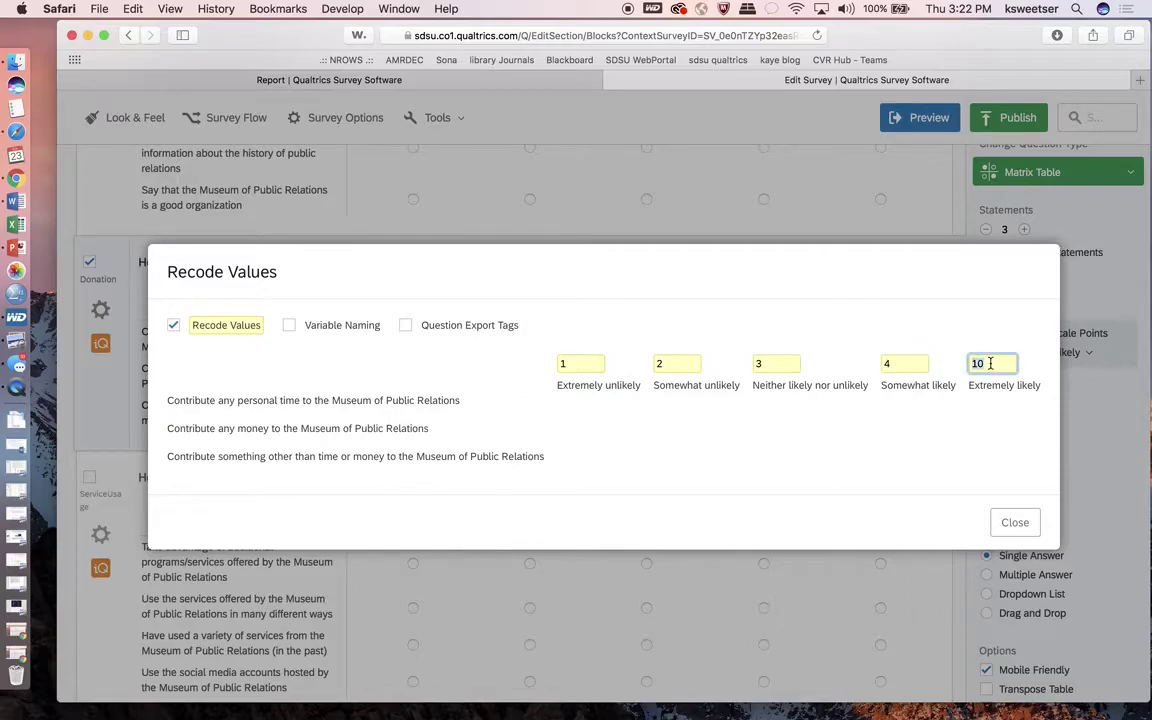
left_click(997, 524)
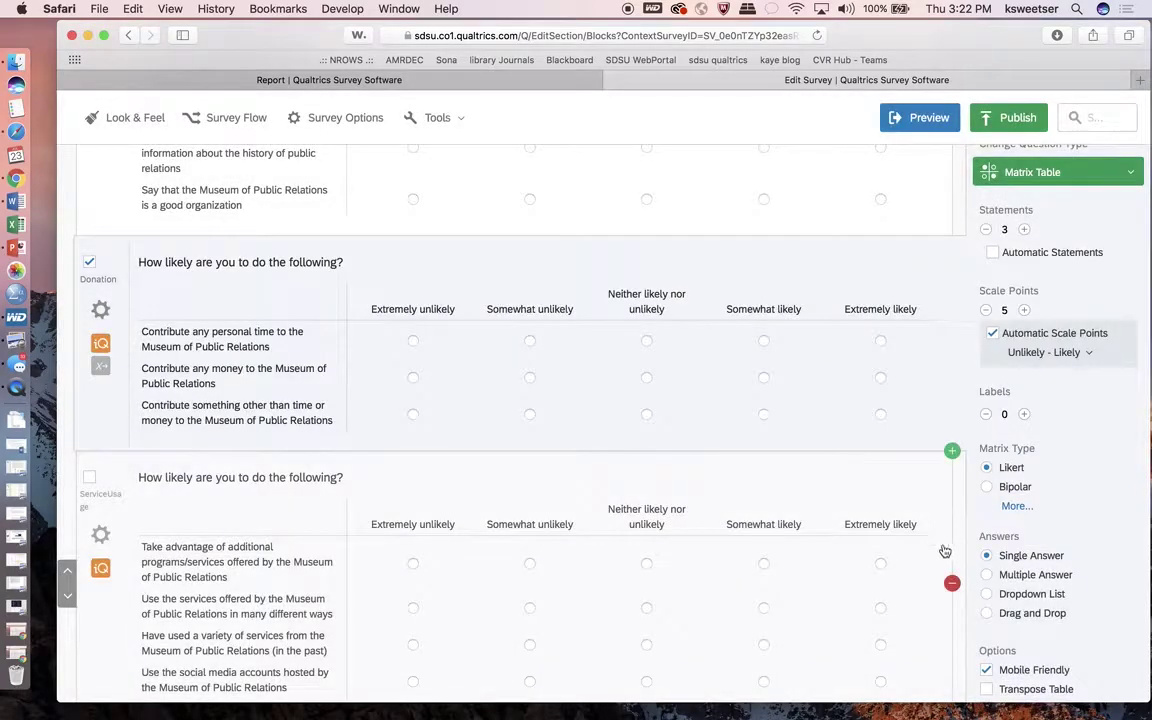
Open the recode settings of the ServiceUsage question and enable Recode Values.
scroll(679, 535, "down", 5)
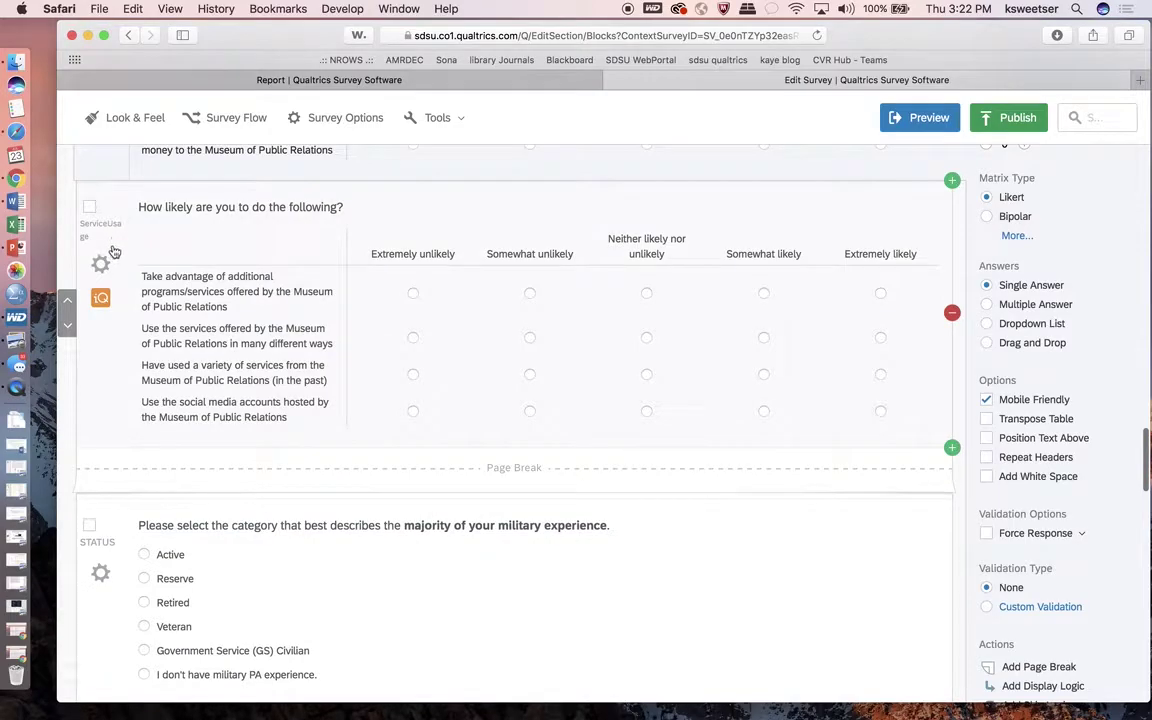
left_click(101, 265)
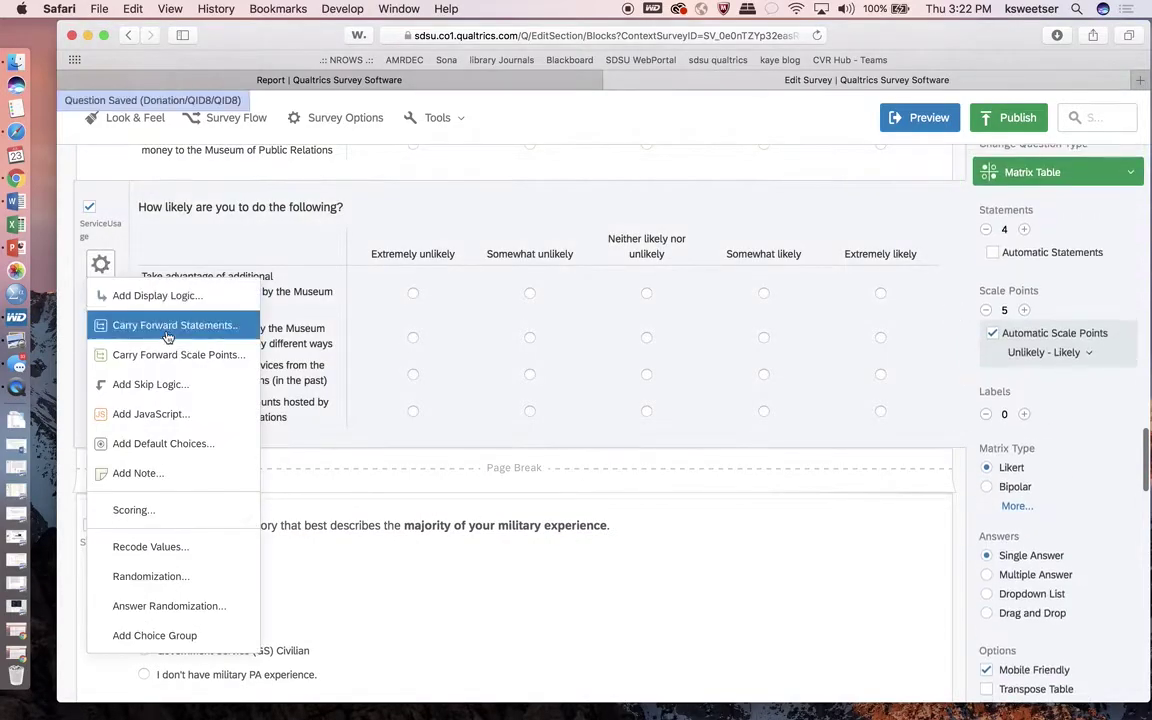
left_click(179, 545)
left_click(206, 299)
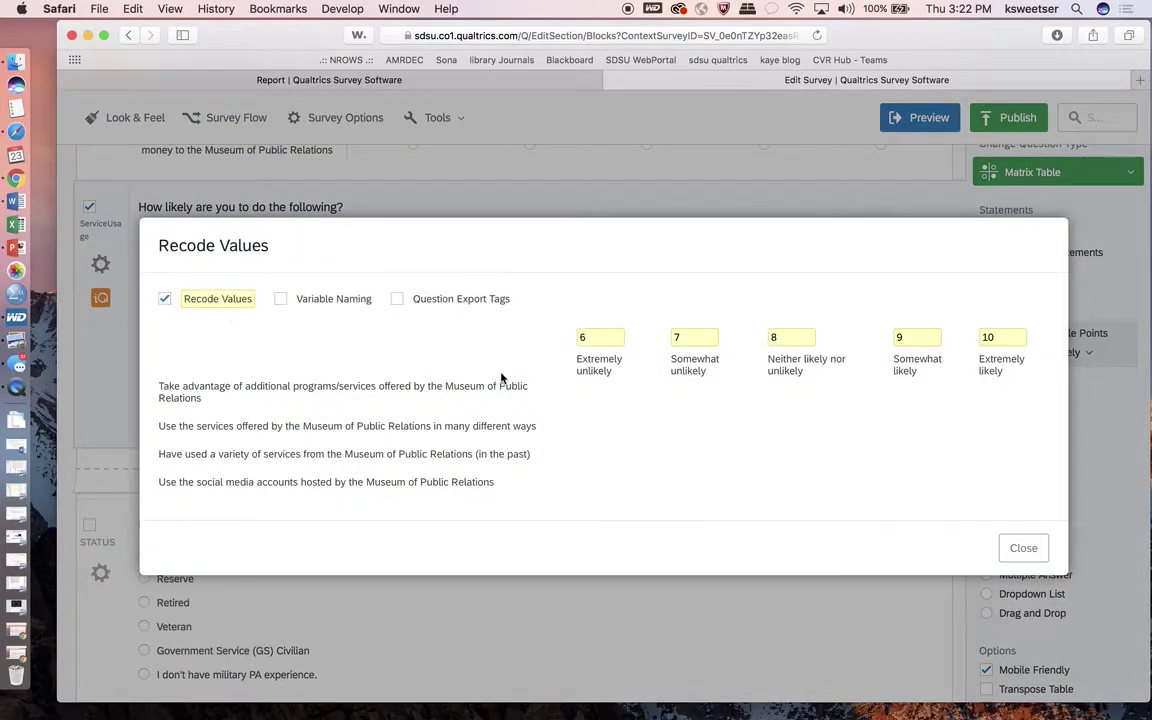
Recode the ServiceUsage scale as 1, 2, 3, 4 and 5 from Extremely unlikely to Extremely likely, and close the settings.
type("1")
left_click(676, 340)
left_click(790, 340)
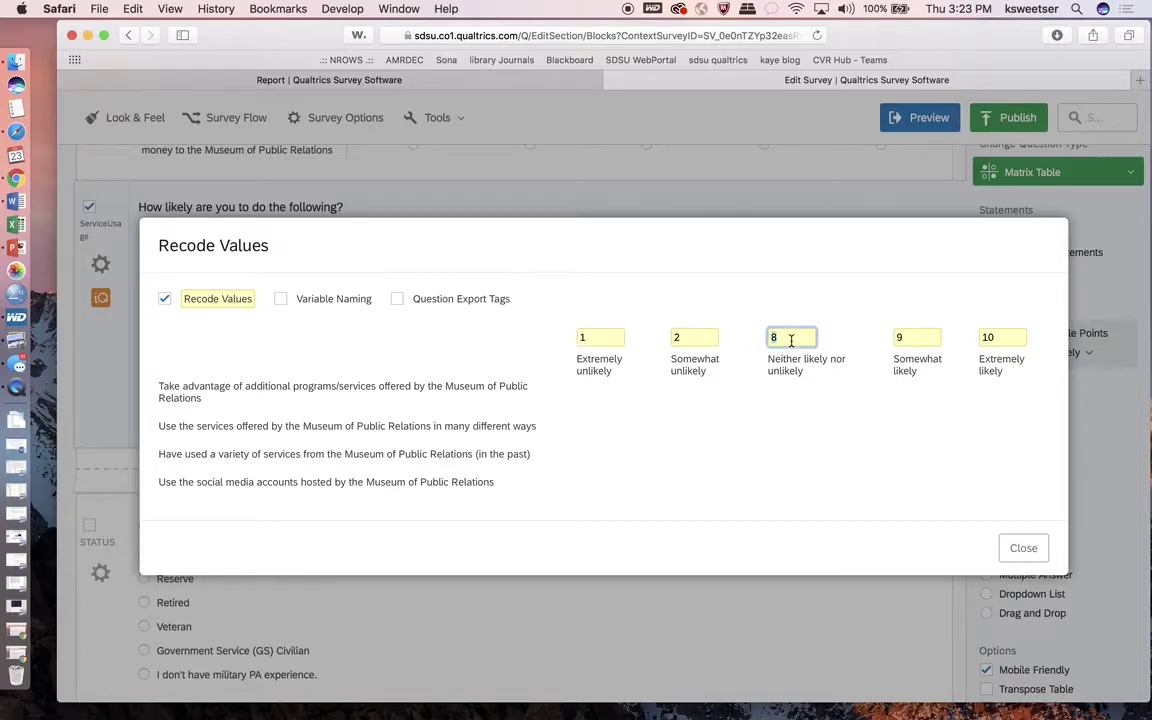
left_click(904, 337)
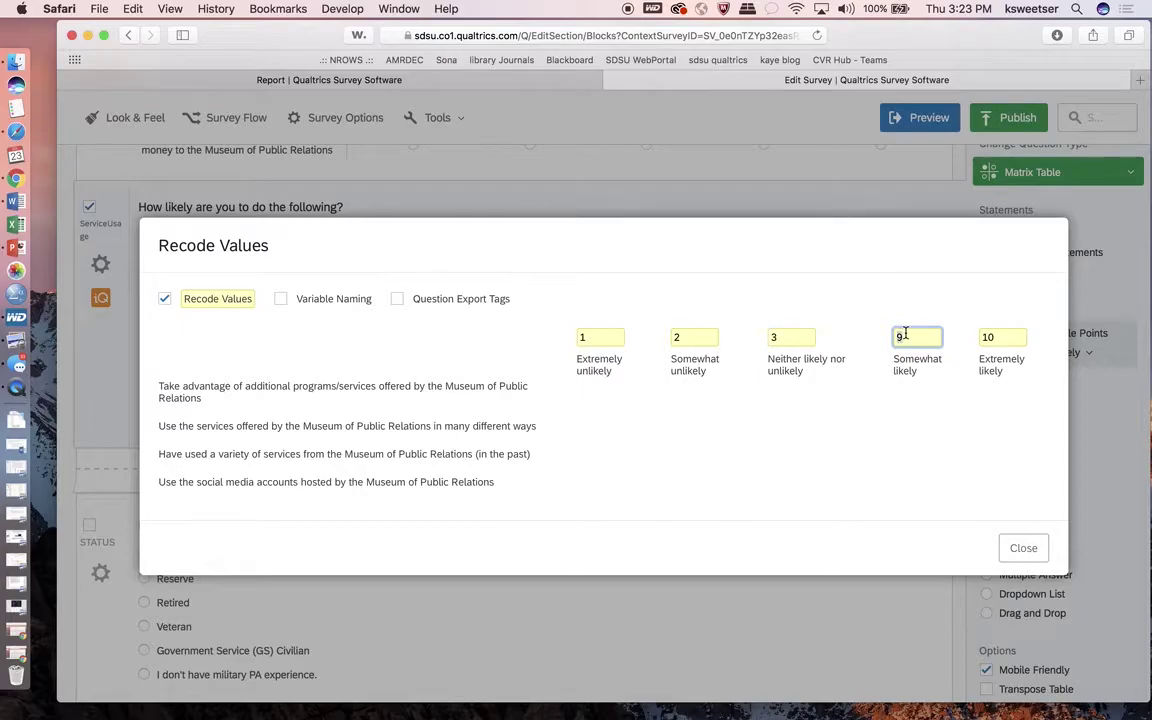
double_click(1011, 337)
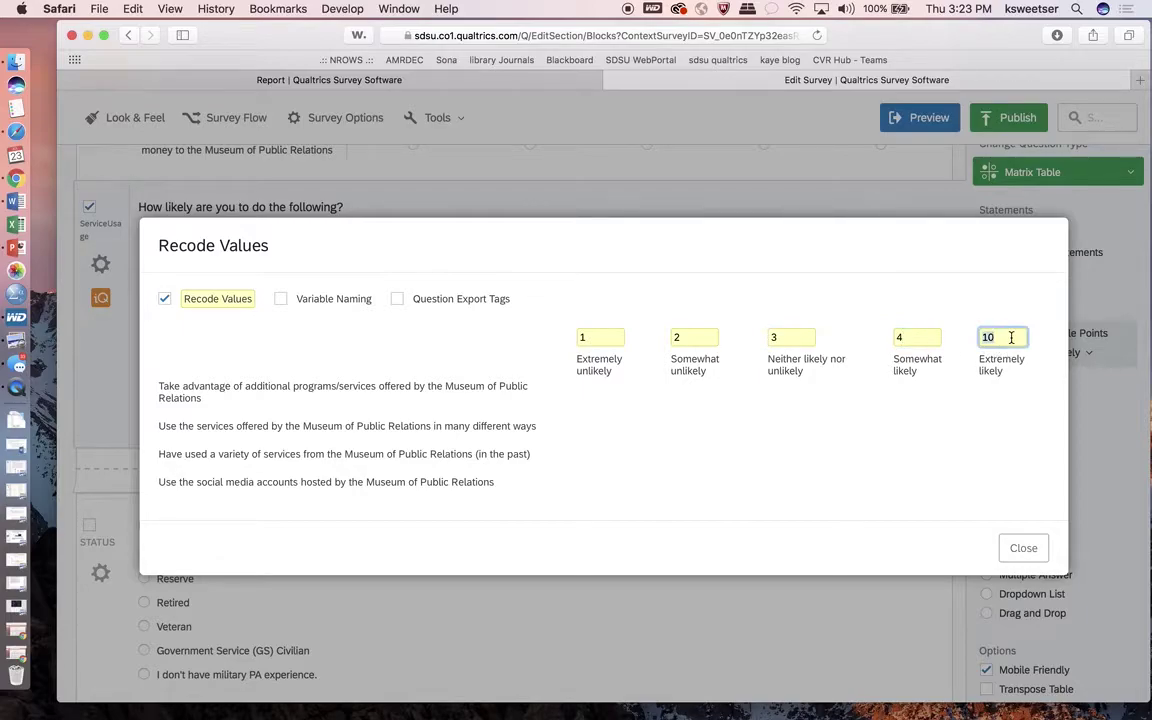
left_click(1023, 549)
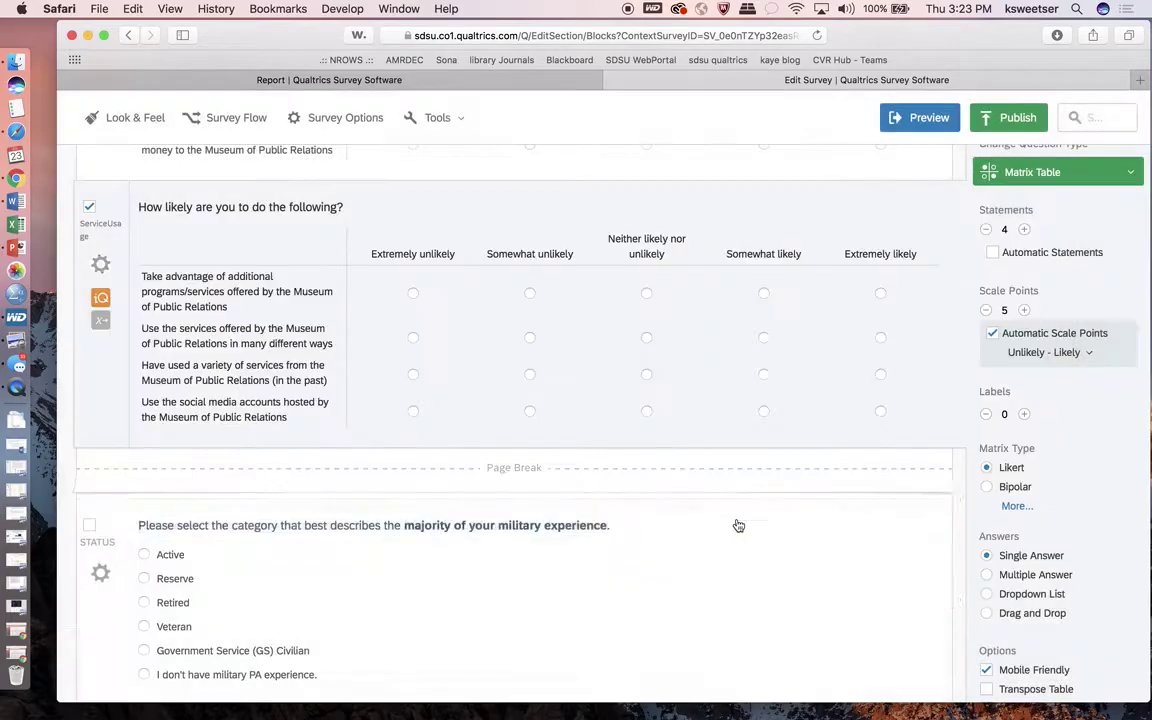
Look through the remaining survey questions to the end and publish the survey changes.
scroll(738, 526, "down", 3)
scroll(738, 526, "down", 10)
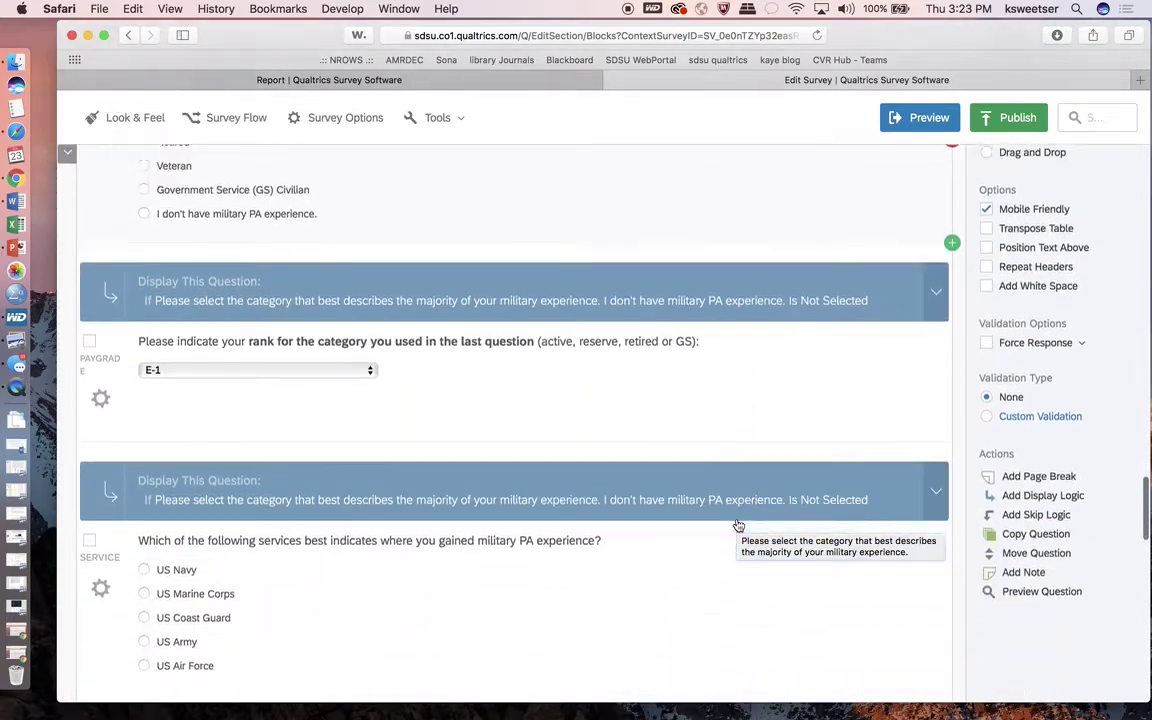
scroll(738, 526, "down", 10)
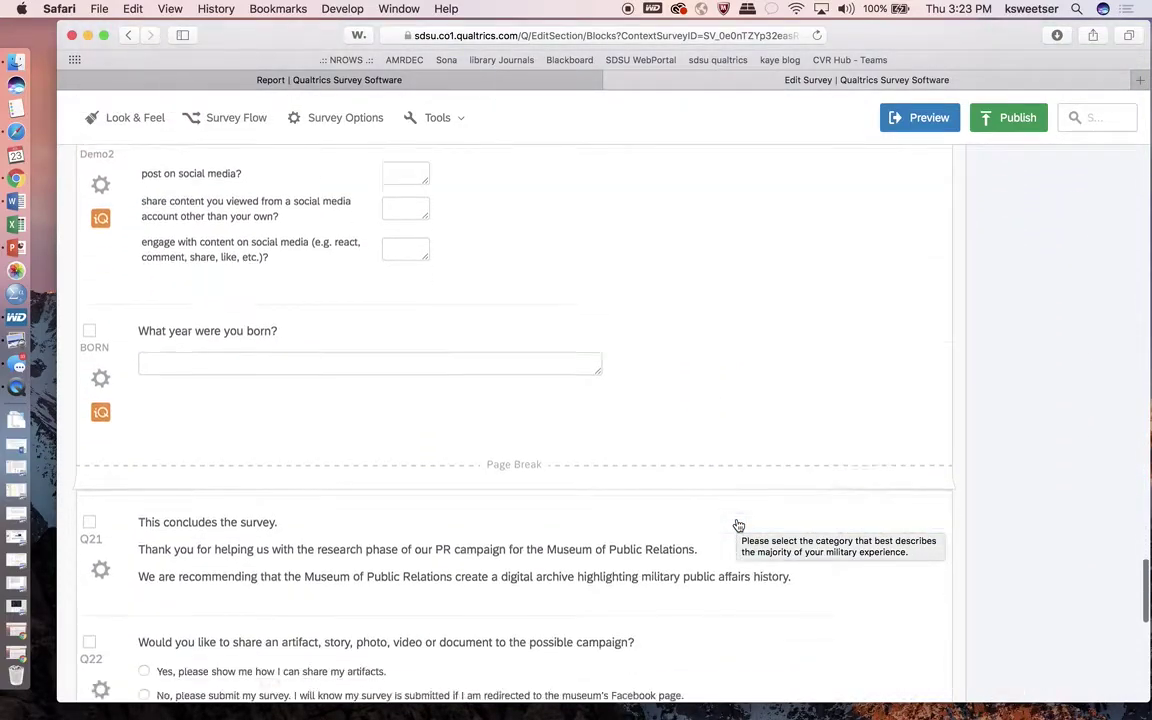
scroll(738, 526, "up", 20)
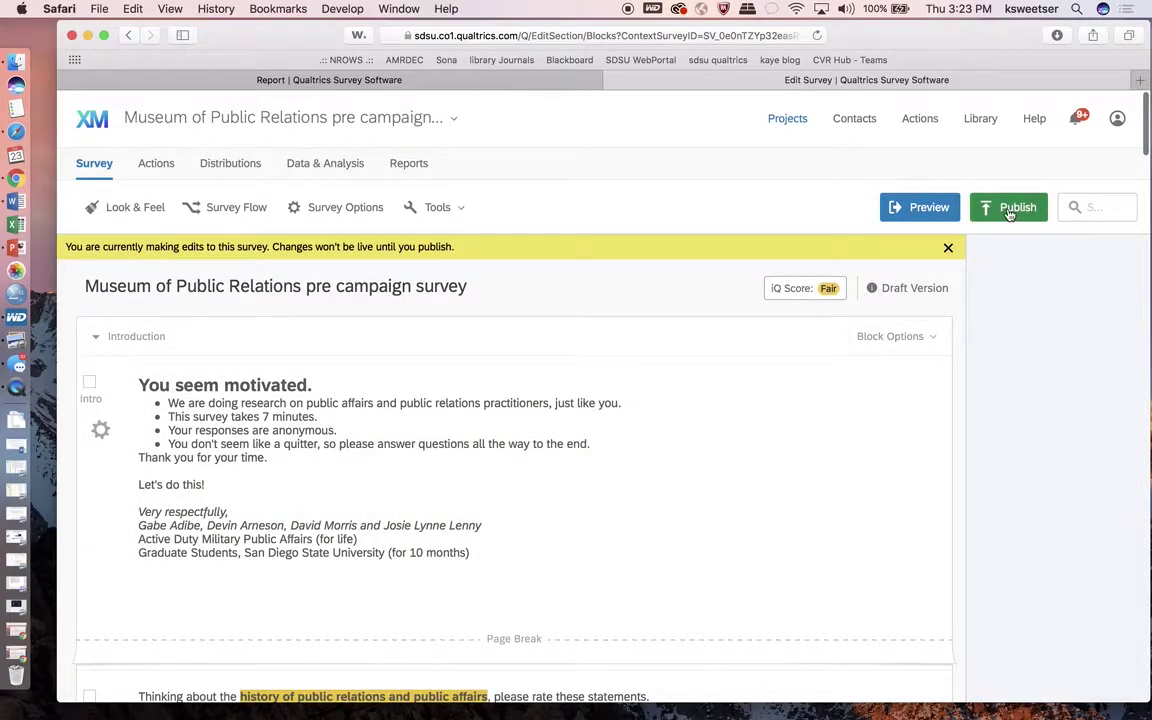
left_click(1009, 212)
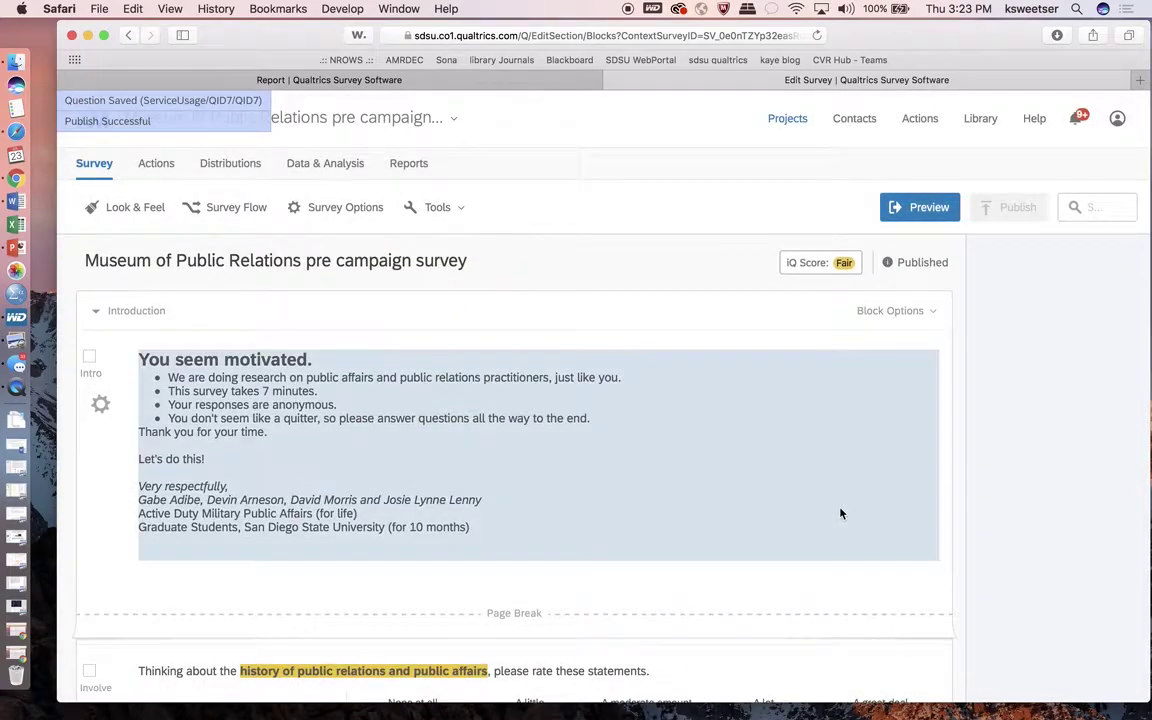
Export the survey's response data as an Excel file with all fields and numeric values.
left_click(340, 164)
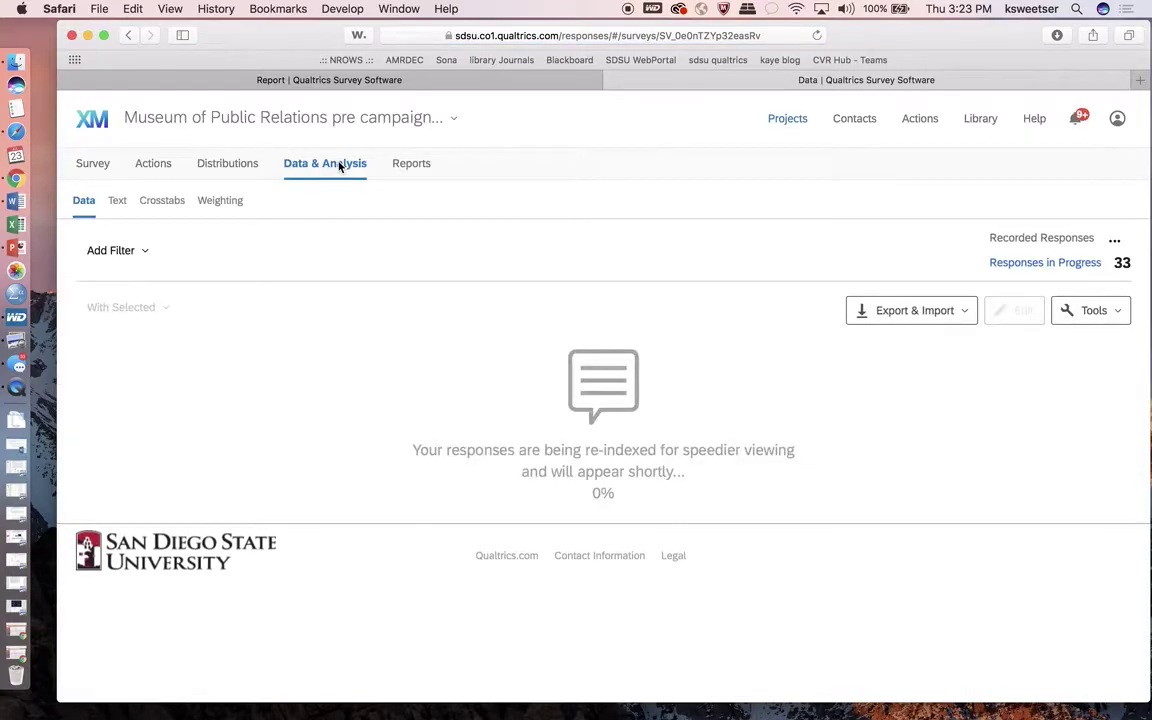
left_click(963, 312)
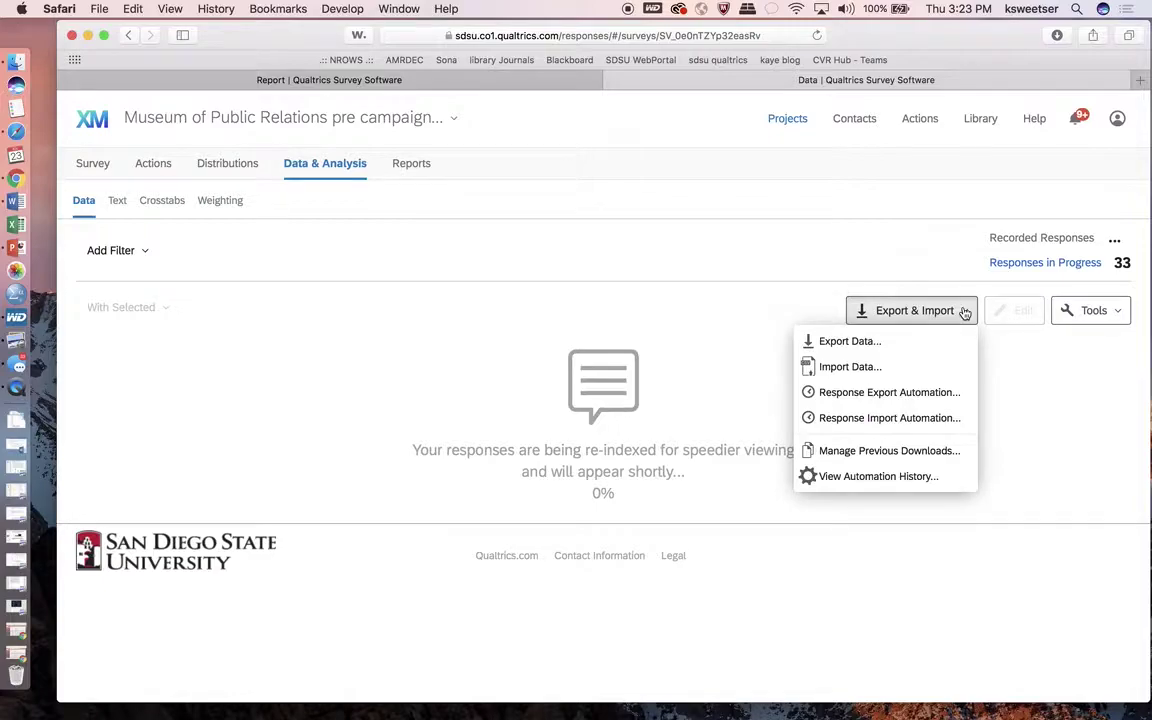
left_click(868, 343)
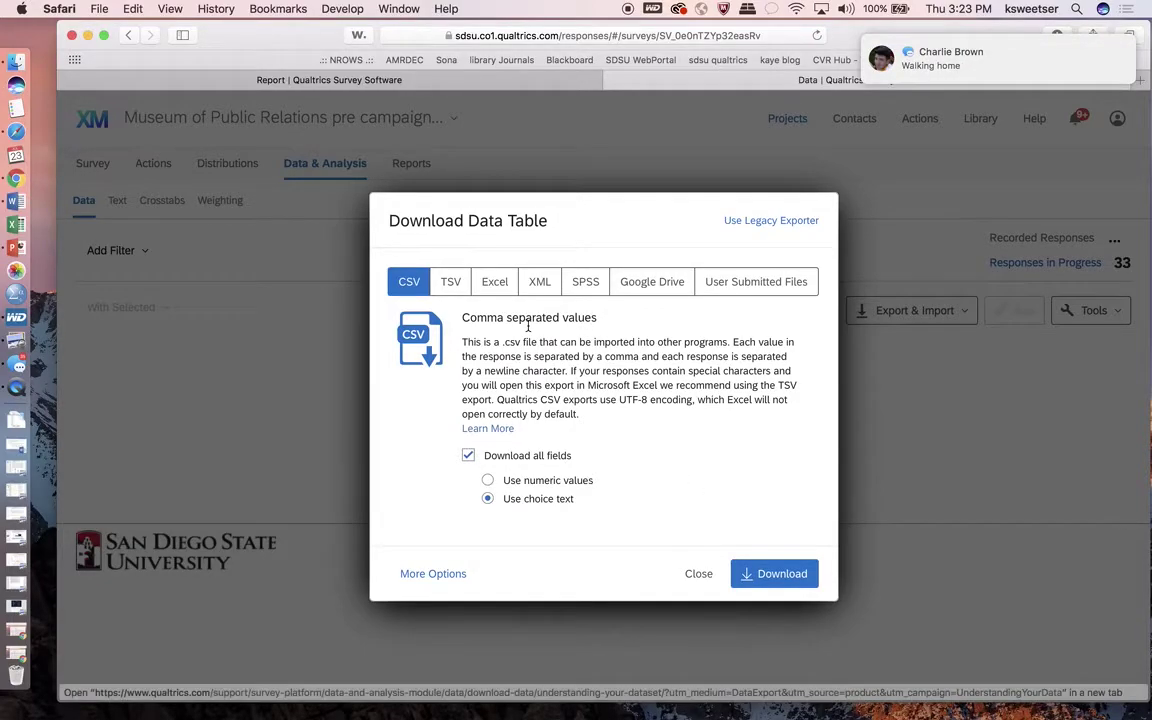
left_click(494, 283)
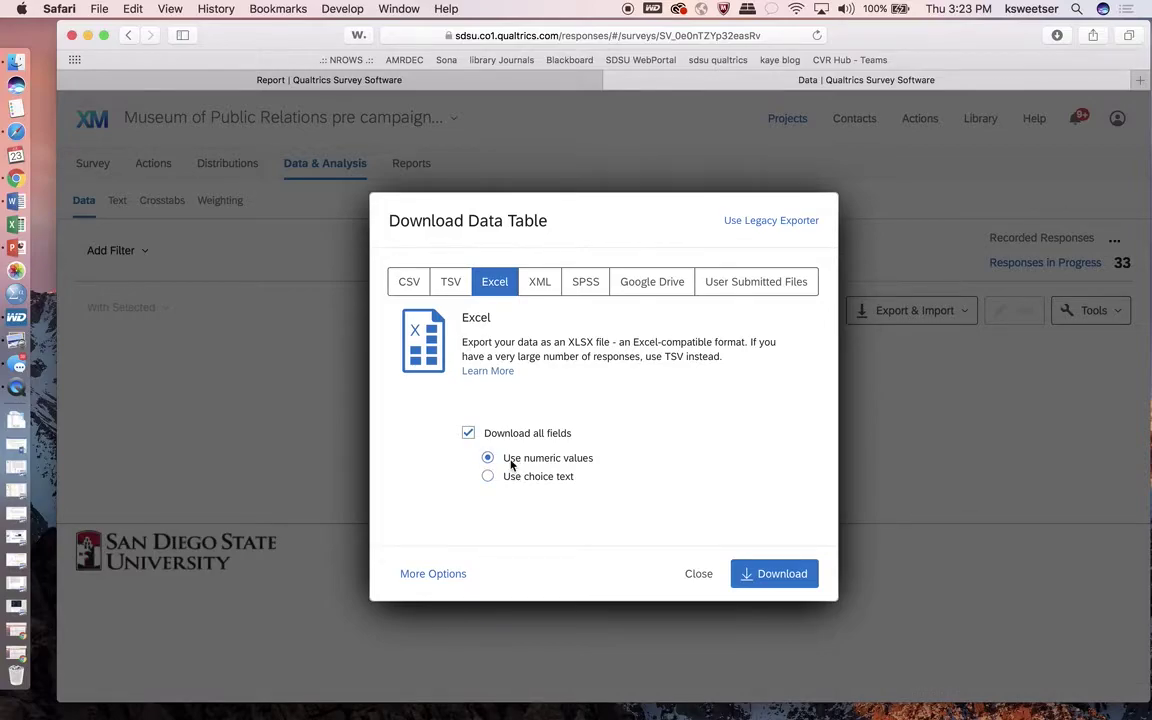
left_click(776, 578)
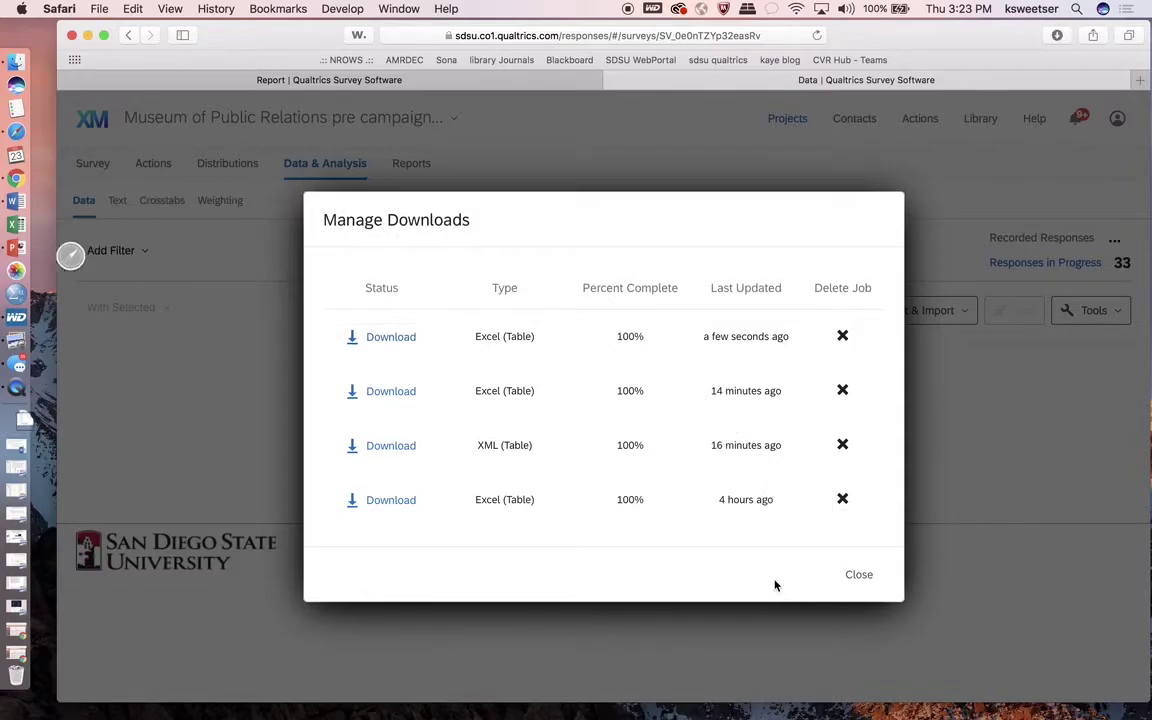
key("Tab")
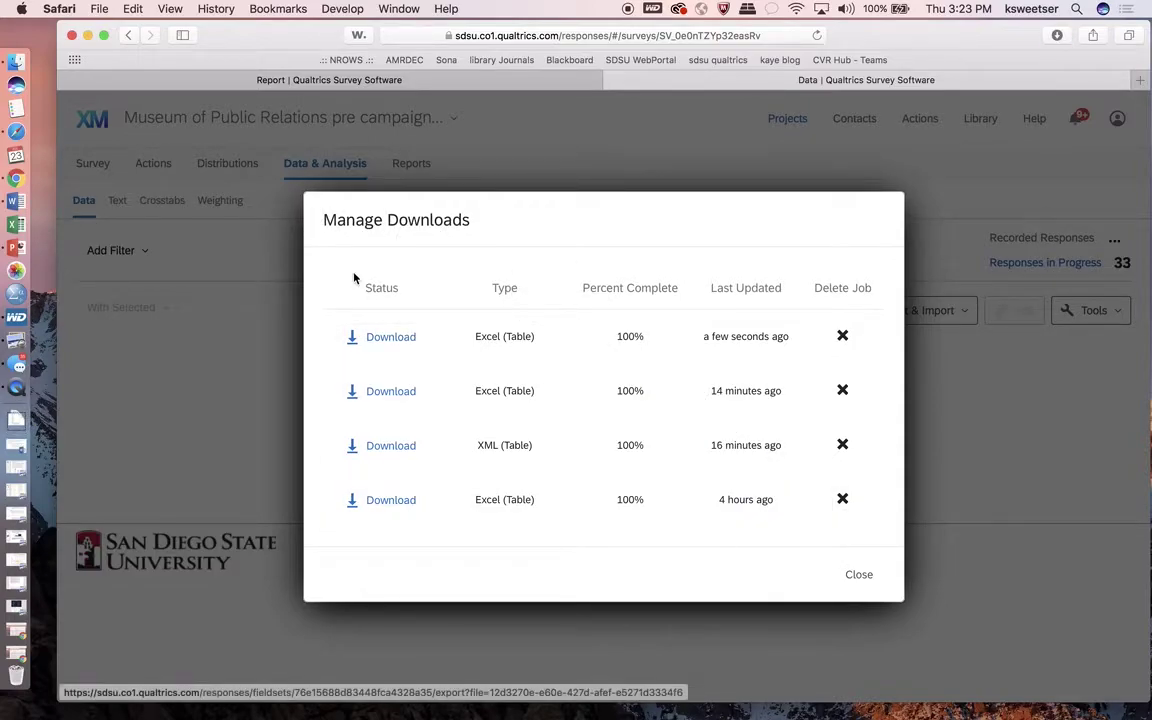
left_click(630, 398)
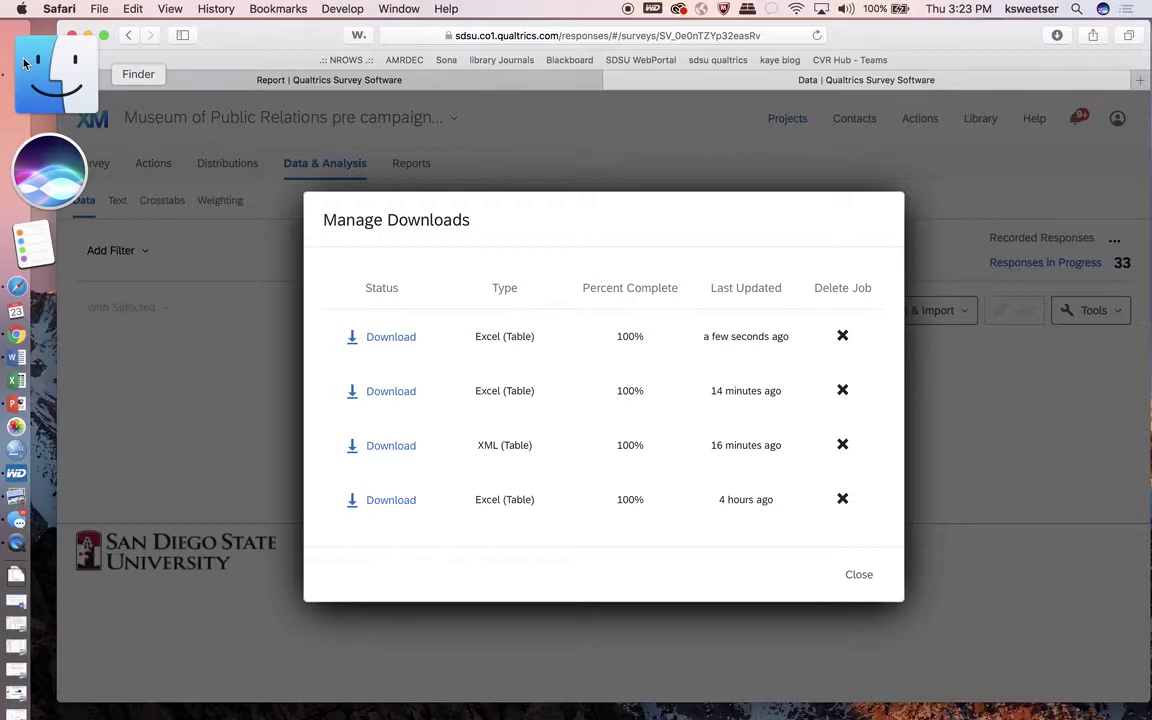
Switch to Finder, open the newest Museum of Public Relations survey file (16.23.xlsx) from Downloads in Excel, and minimize the Finder window.
left_click(16, 62)
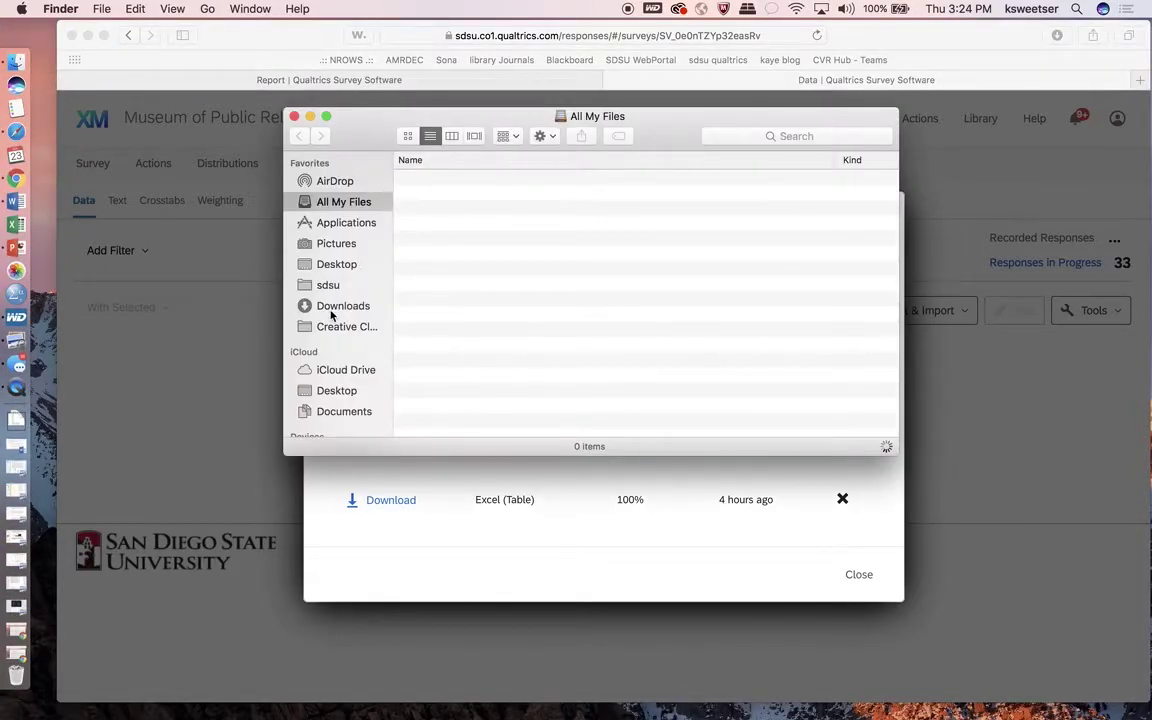
left_click(331, 313)
left_click(457, 180)
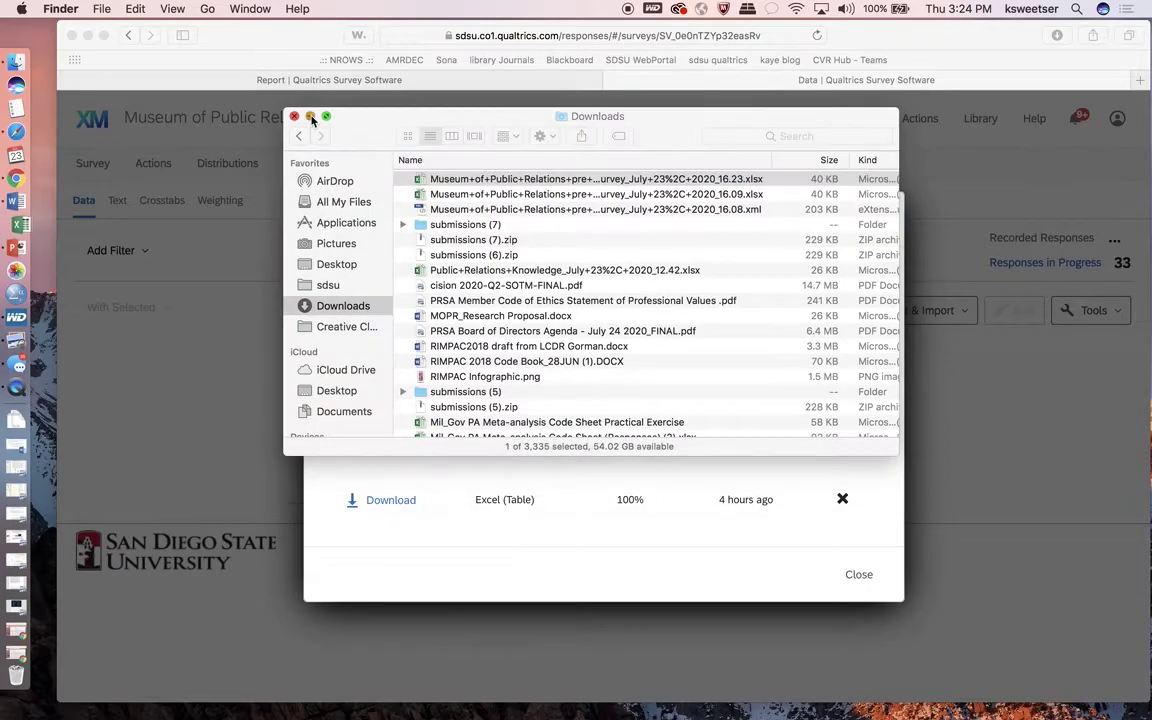
left_click(310, 117)
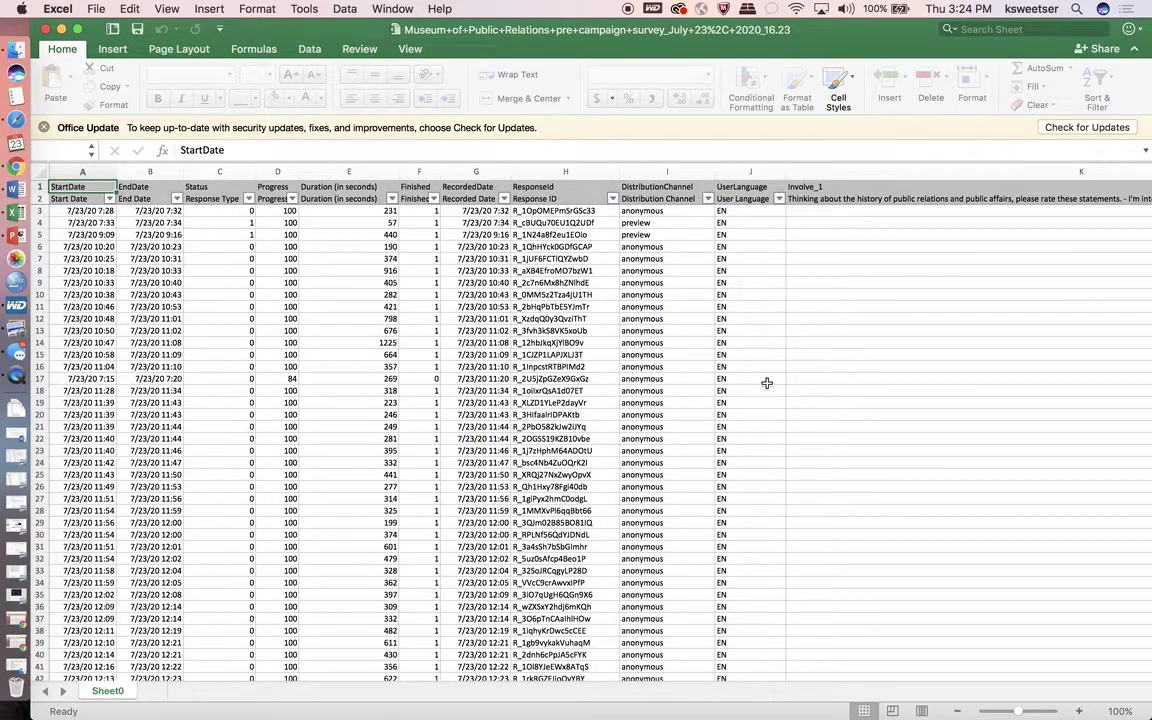
Check the numeric codes in the Involve and rankorder columns of the exported survey data.
scroll(764, 362, "right", 10)
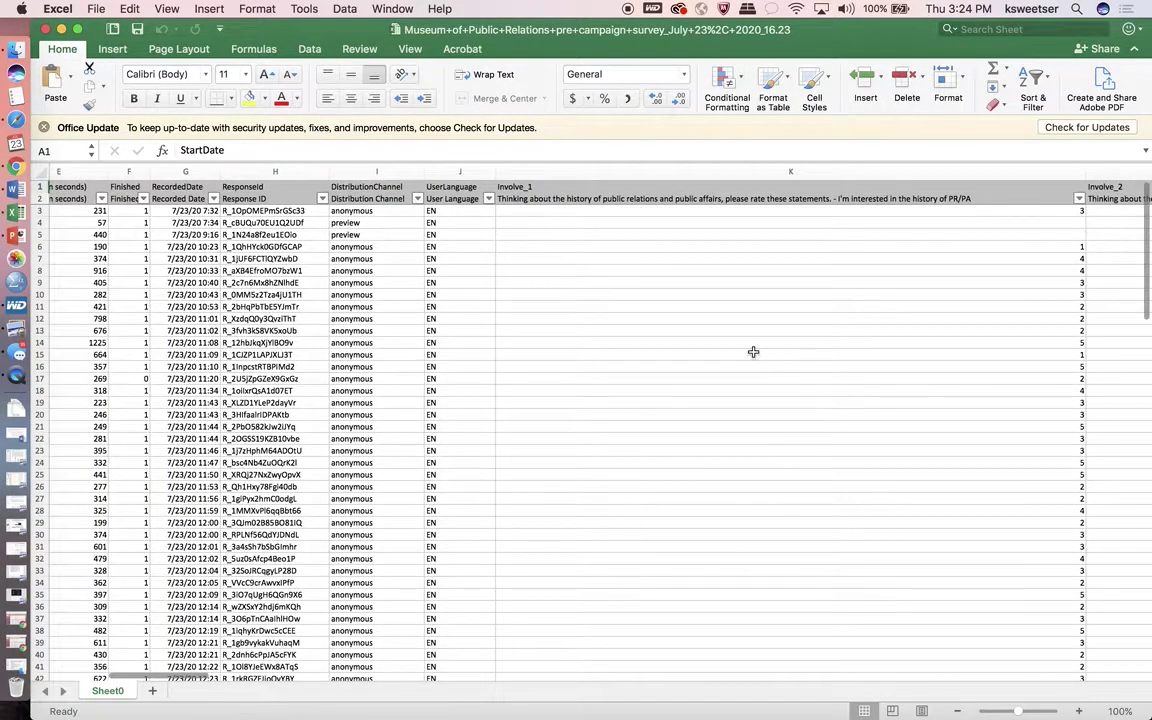
scroll(753, 352, "right", 10)
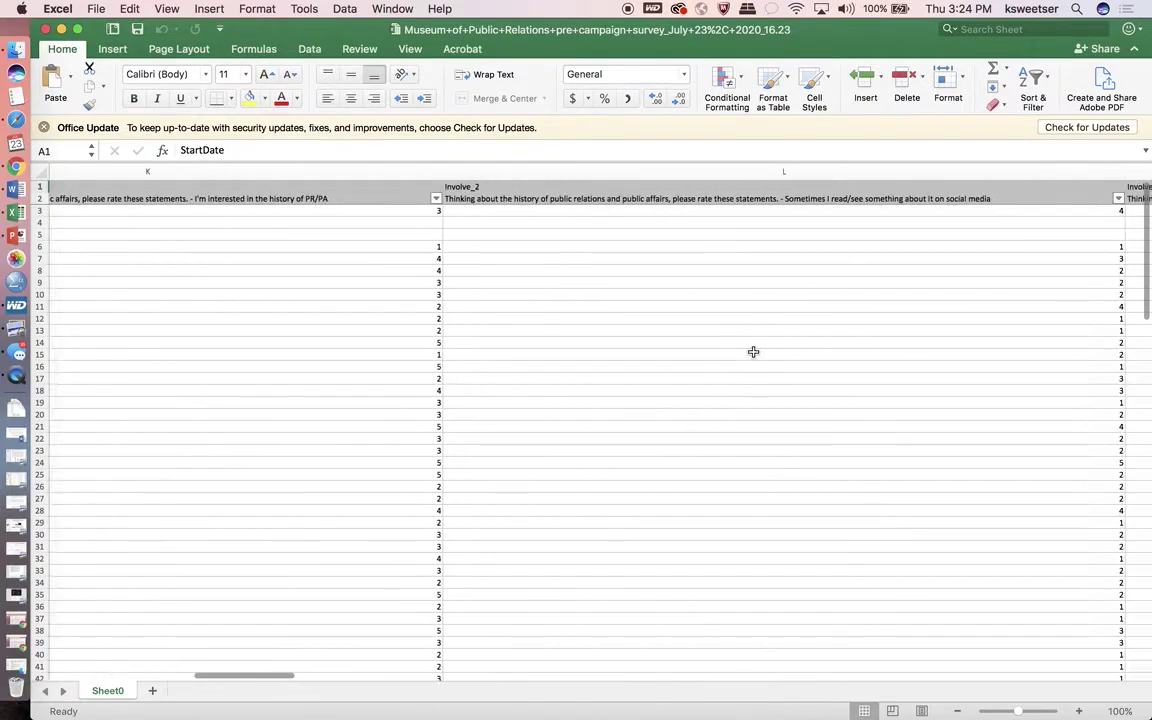
scroll(753, 352, "right", 10)
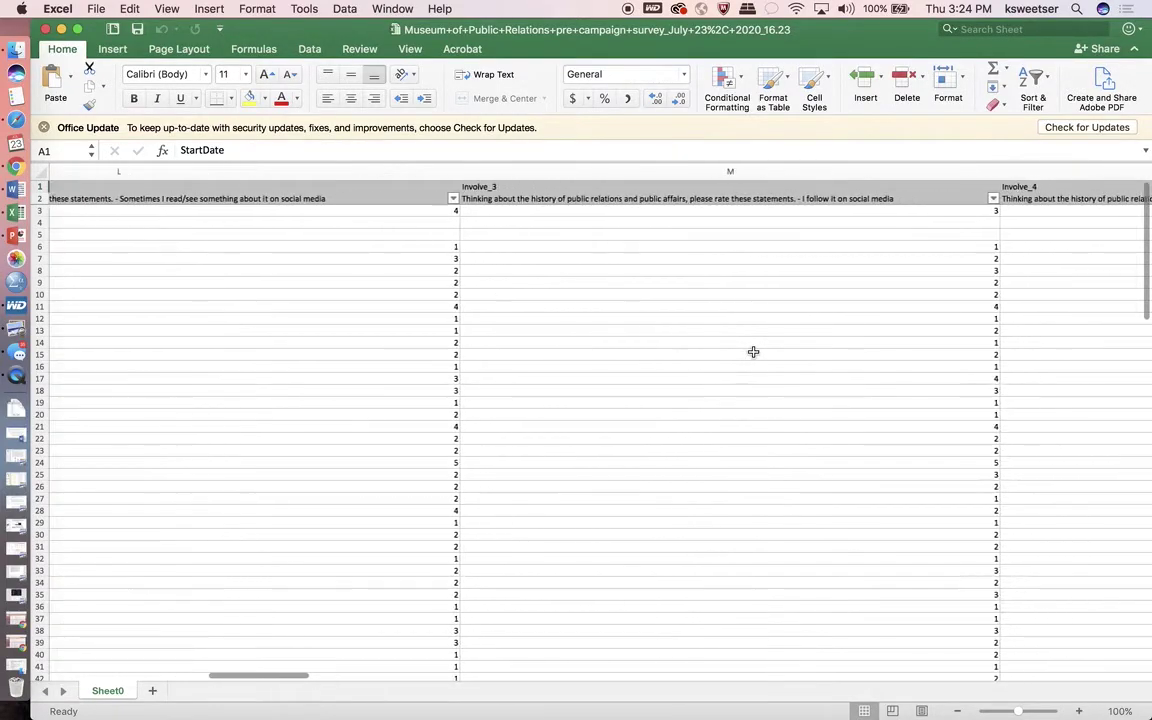
scroll(753, 352, "right", 10)
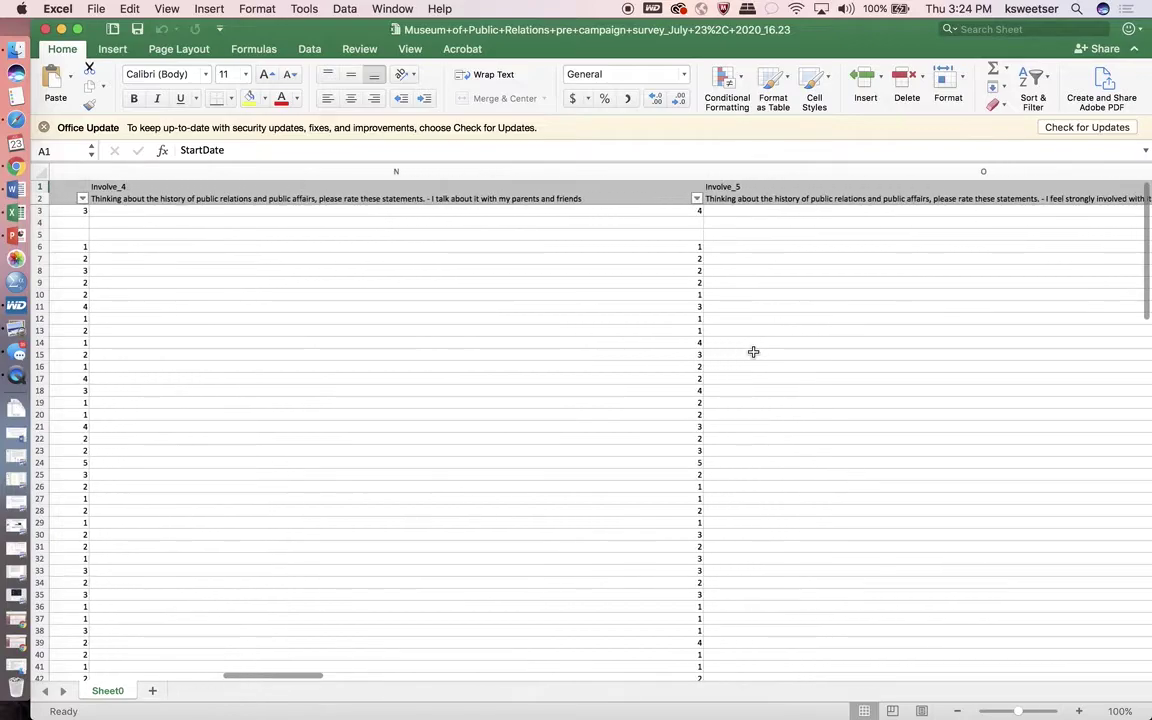
scroll(753, 352, "right", 10)
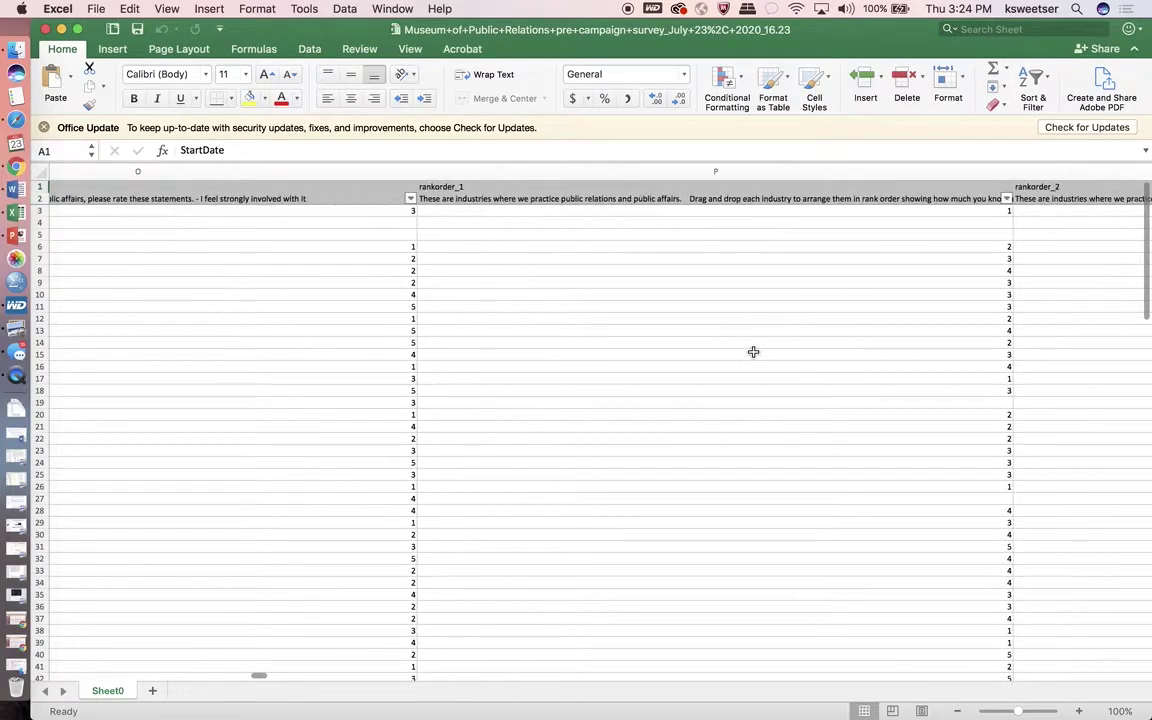
scroll(753, 352, "right", 10)
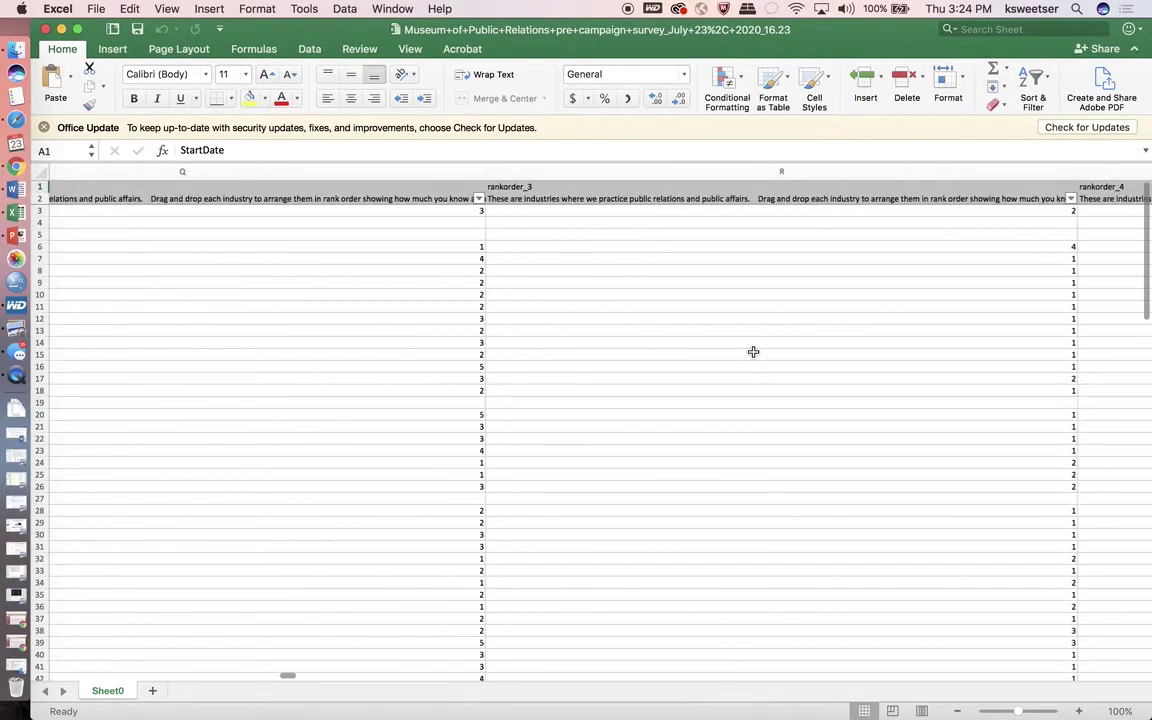
scroll(753, 352, "right", 10)
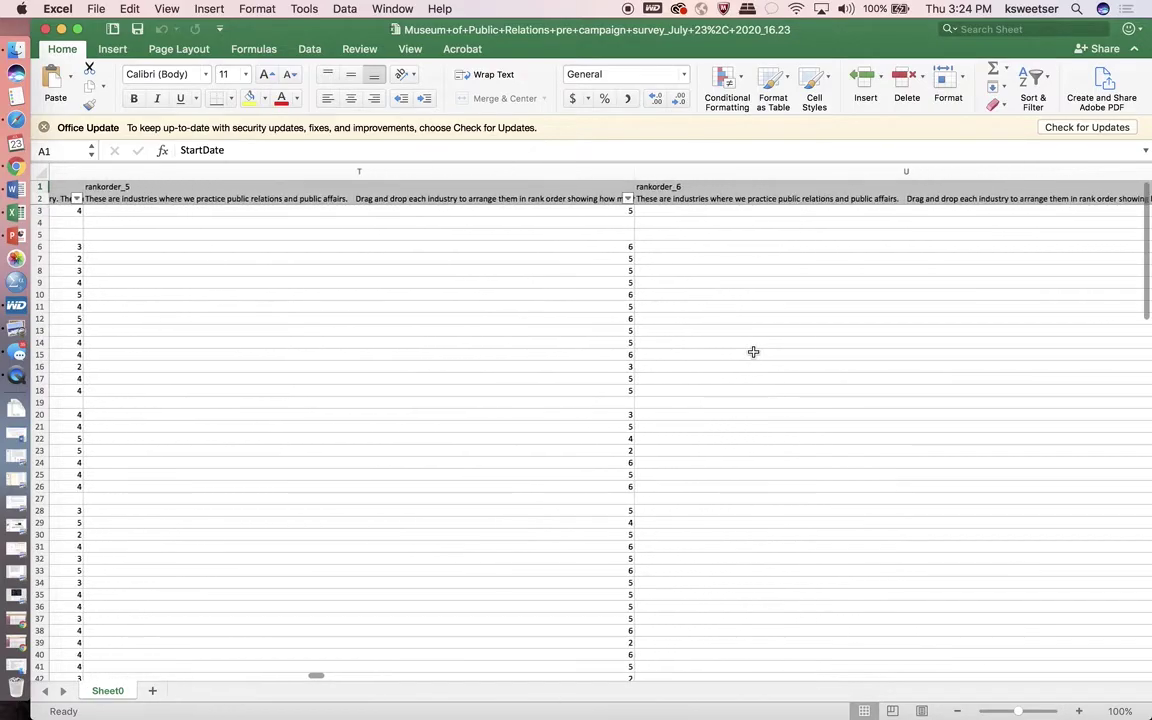
Check that the CONTENT_1 through CONTENT_15 topic-interest columns are coded on the 1 to 5 scale.
scroll(753, 352, "right", 5)
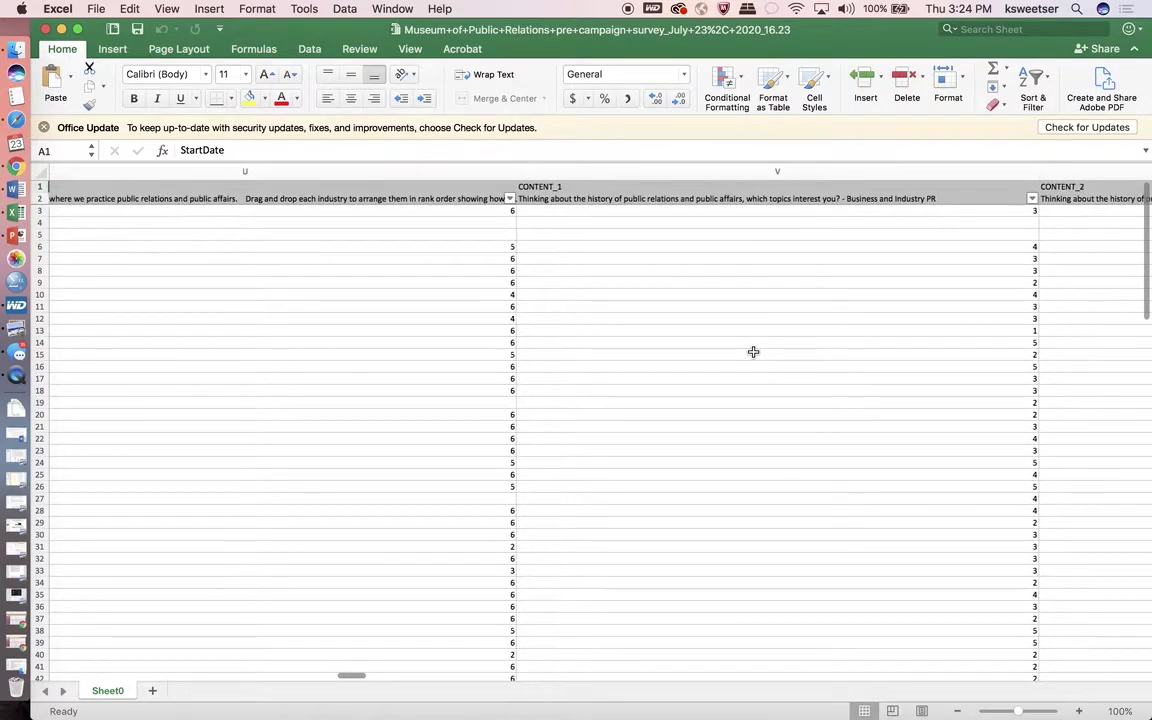
scroll(753, 352, "right", 2)
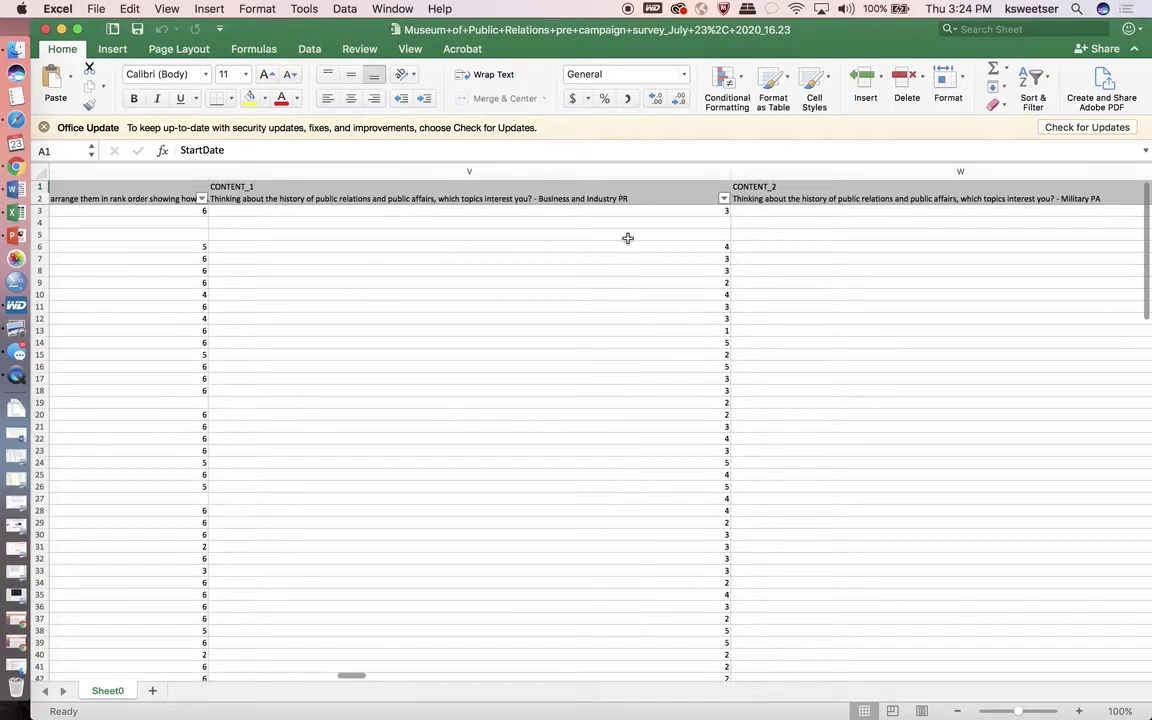
scroll(656, 286, "right", 8)
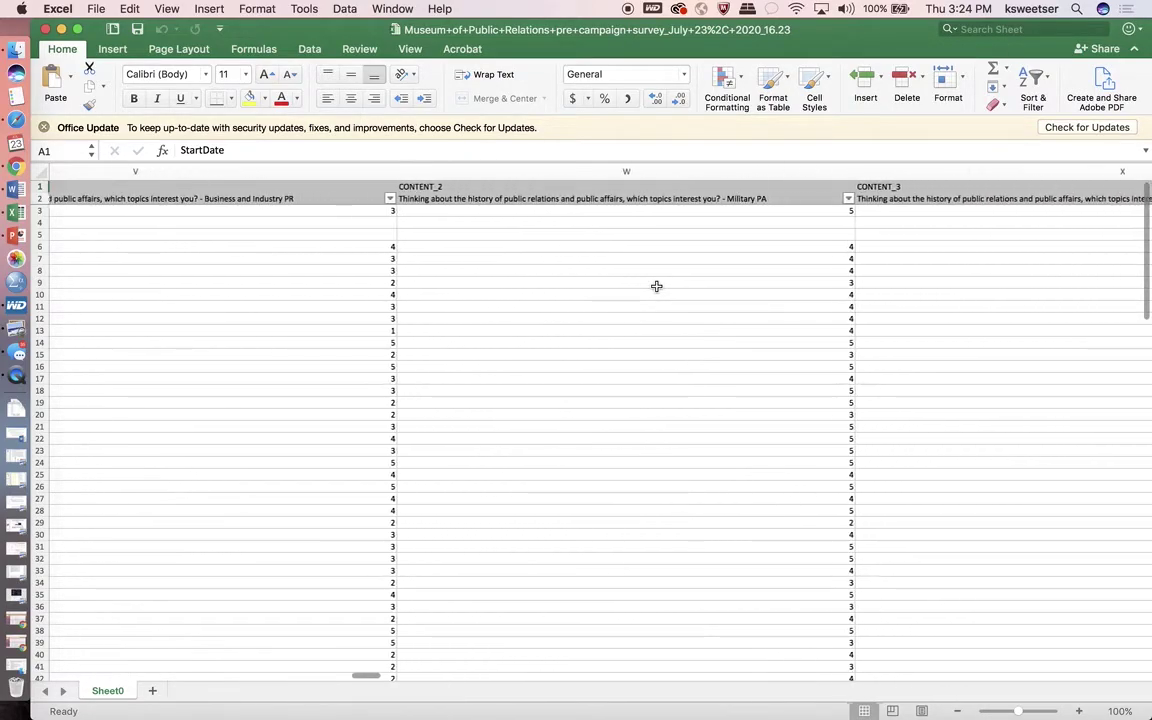
scroll(656, 286, "right", 10)
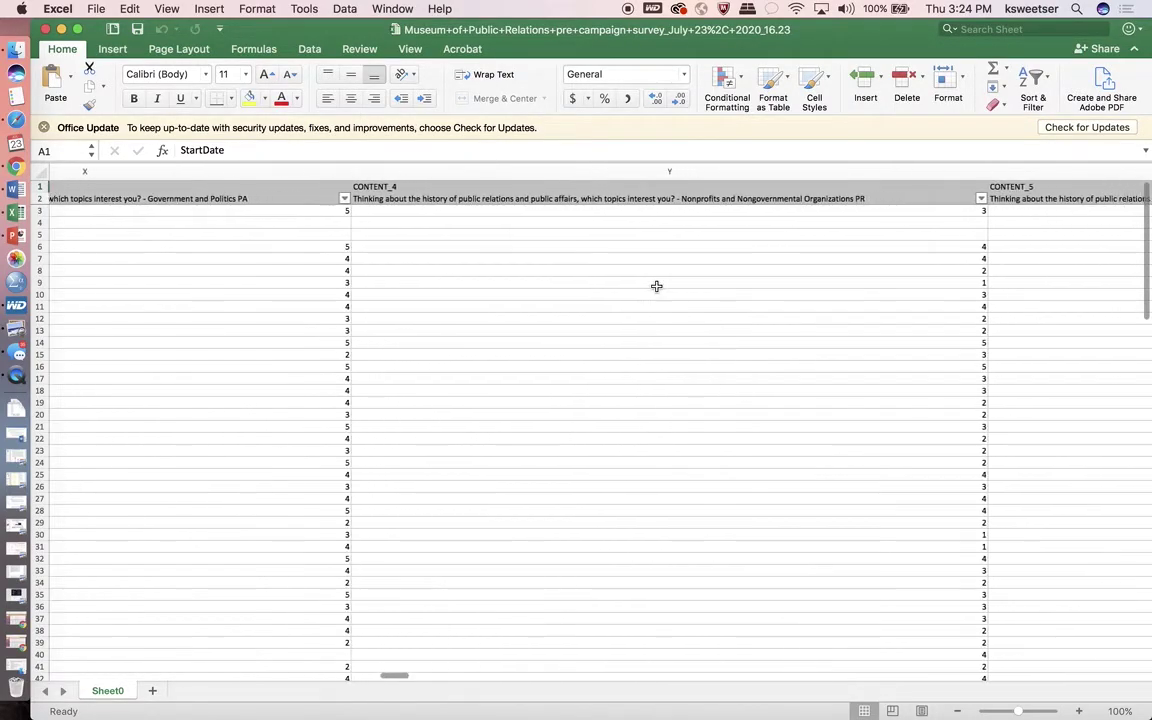
scroll(656, 286, "right", 10)
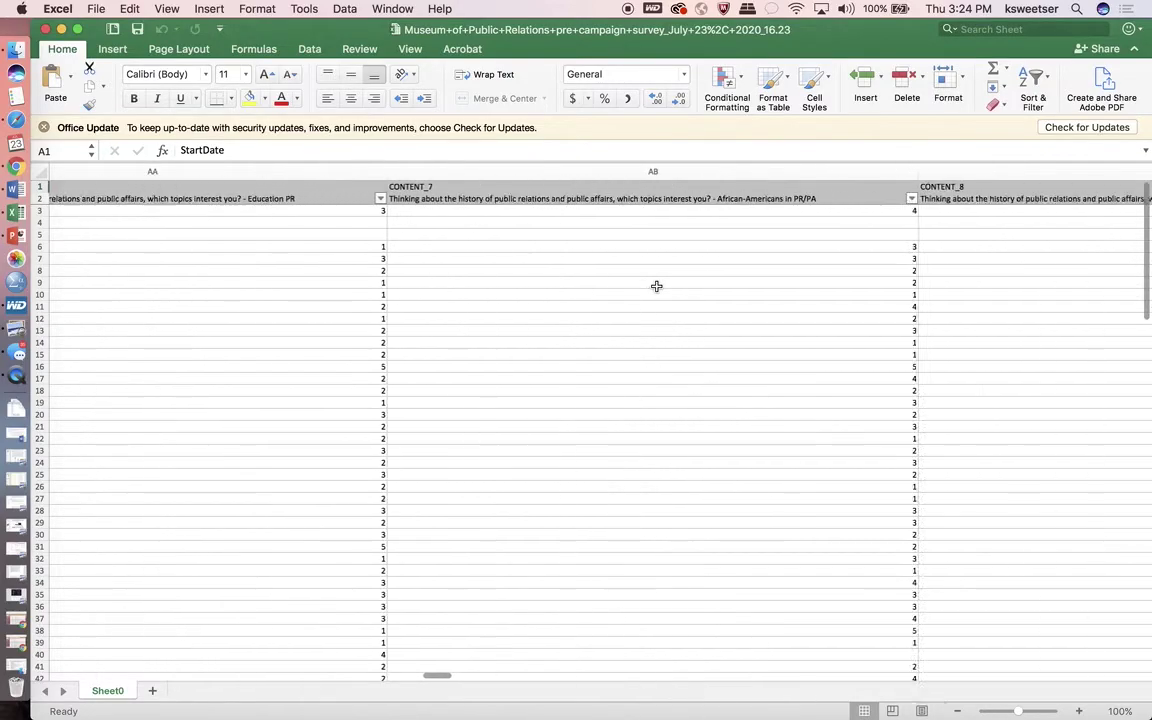
scroll(656, 286, "right", 10)
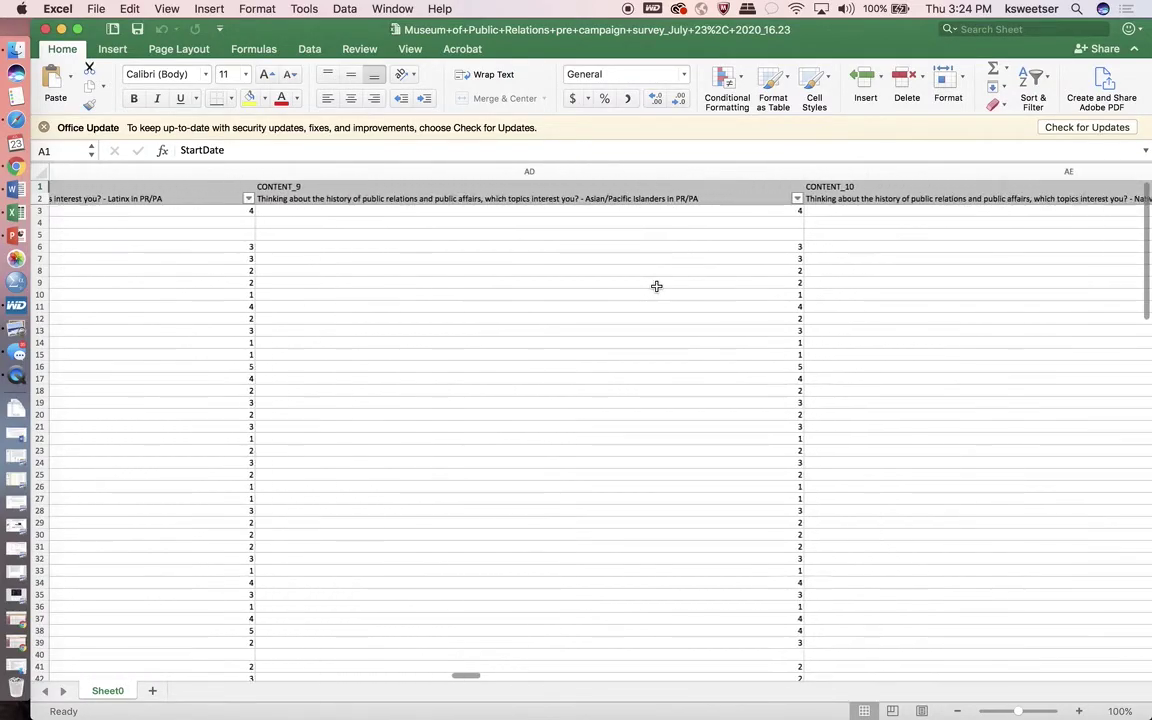
scroll(656, 286, "right", 10)
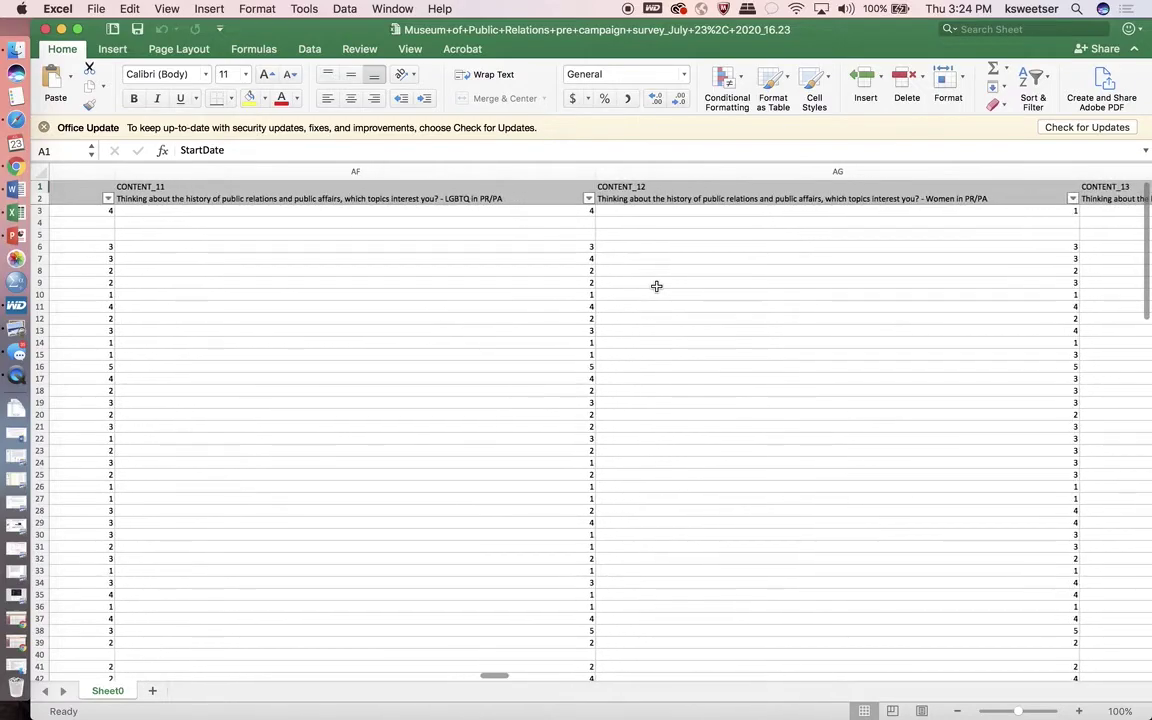
scroll(656, 286, "right", 10)
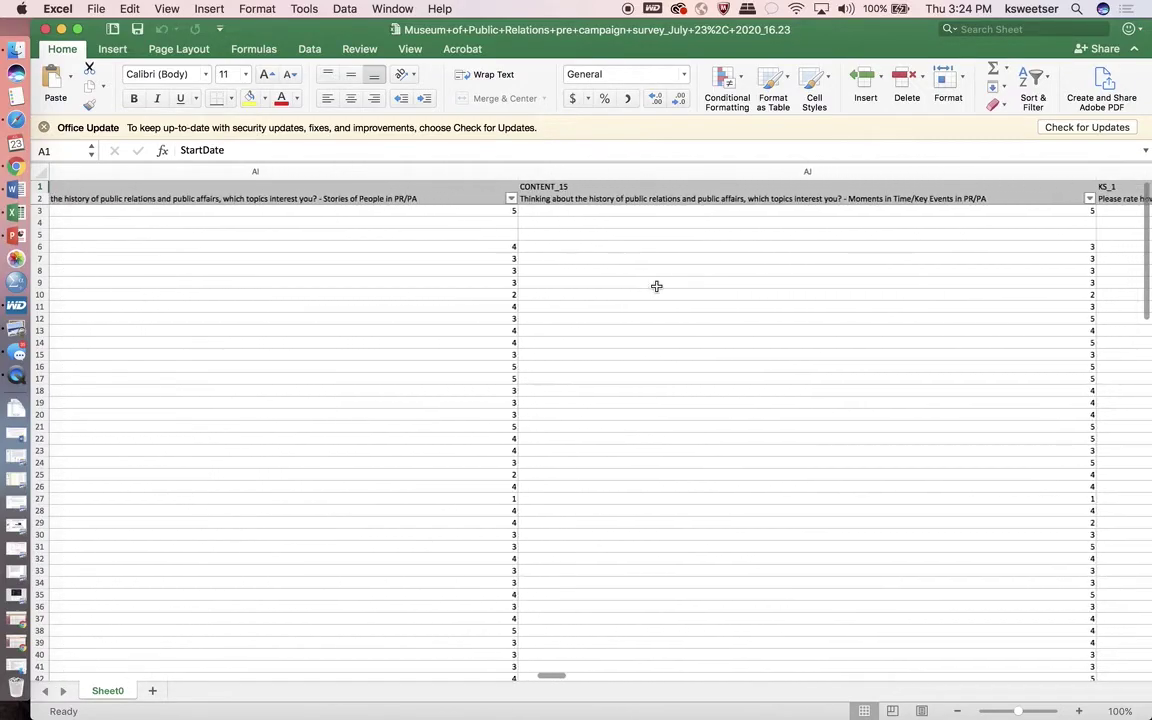
Check the response codes in the KS familiarity, WoM likelihood and Charity attitude columns against the 1 to 5 scale.
scroll(656, 286, "right", 1)
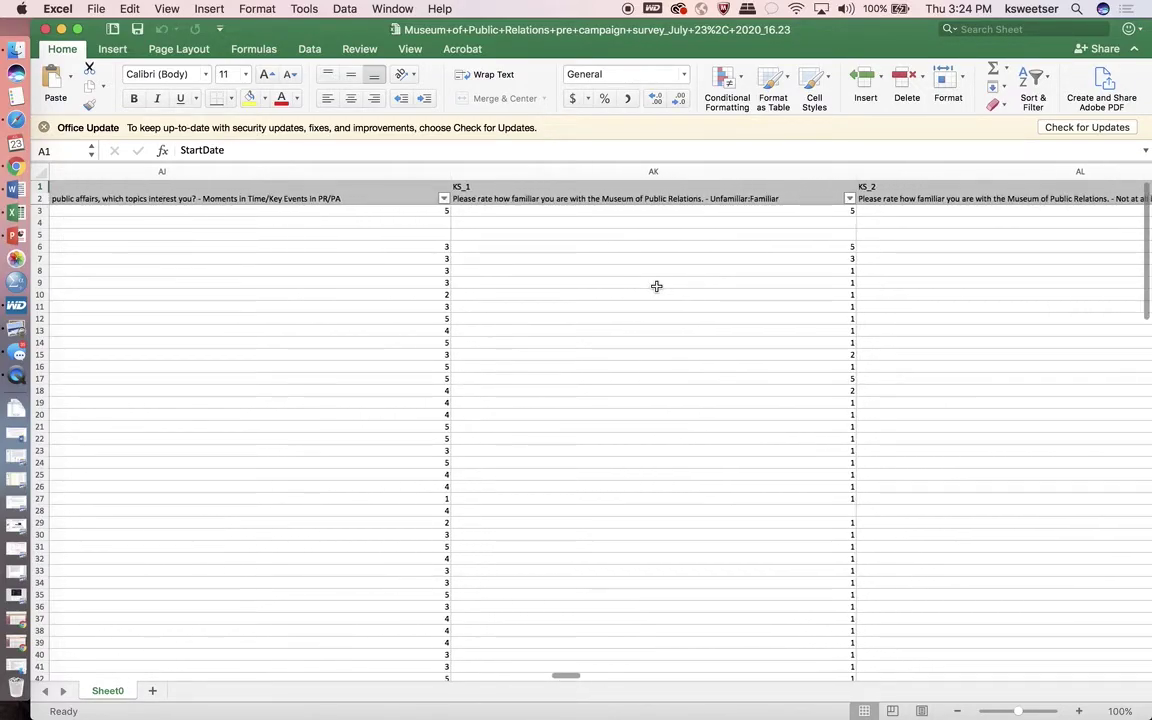
scroll(656, 286, "right", 10)
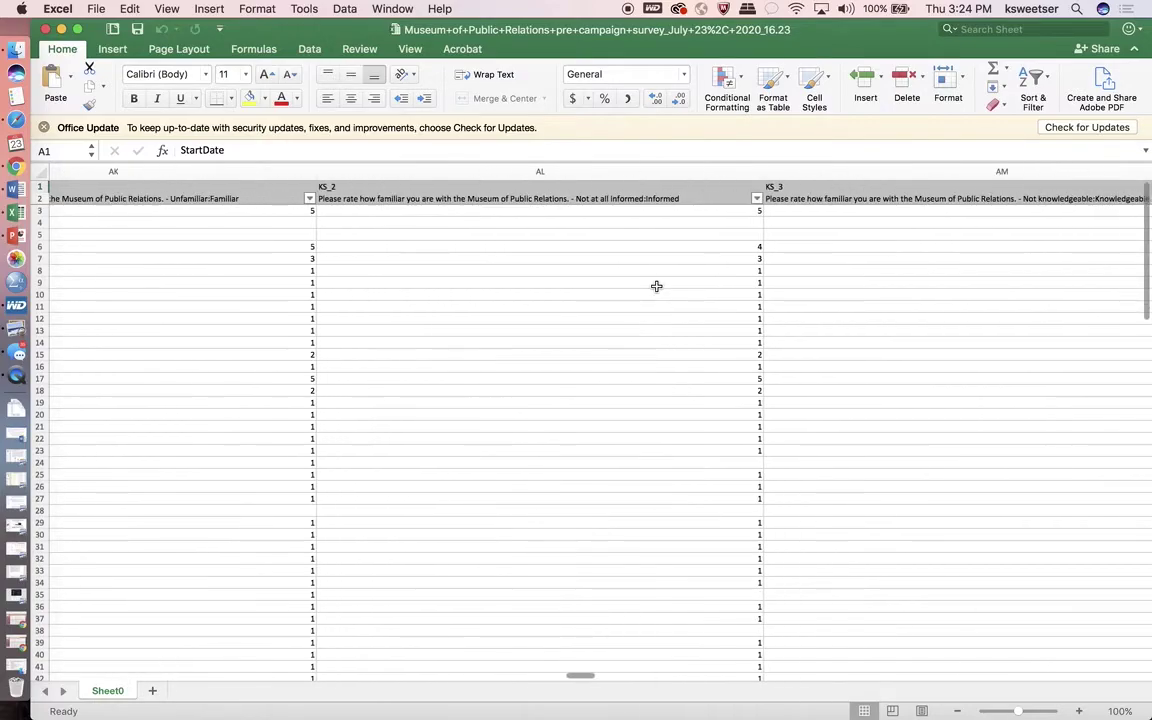
scroll(644, 286, "right", 10)
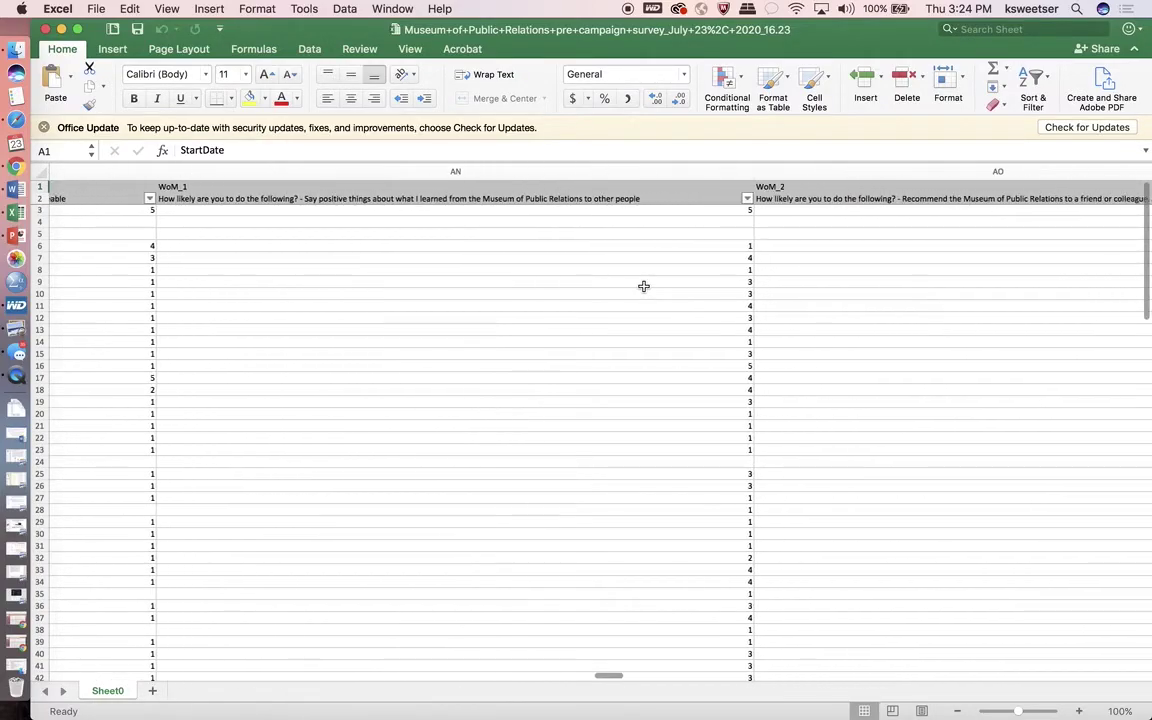
scroll(644, 286, "right", 15)
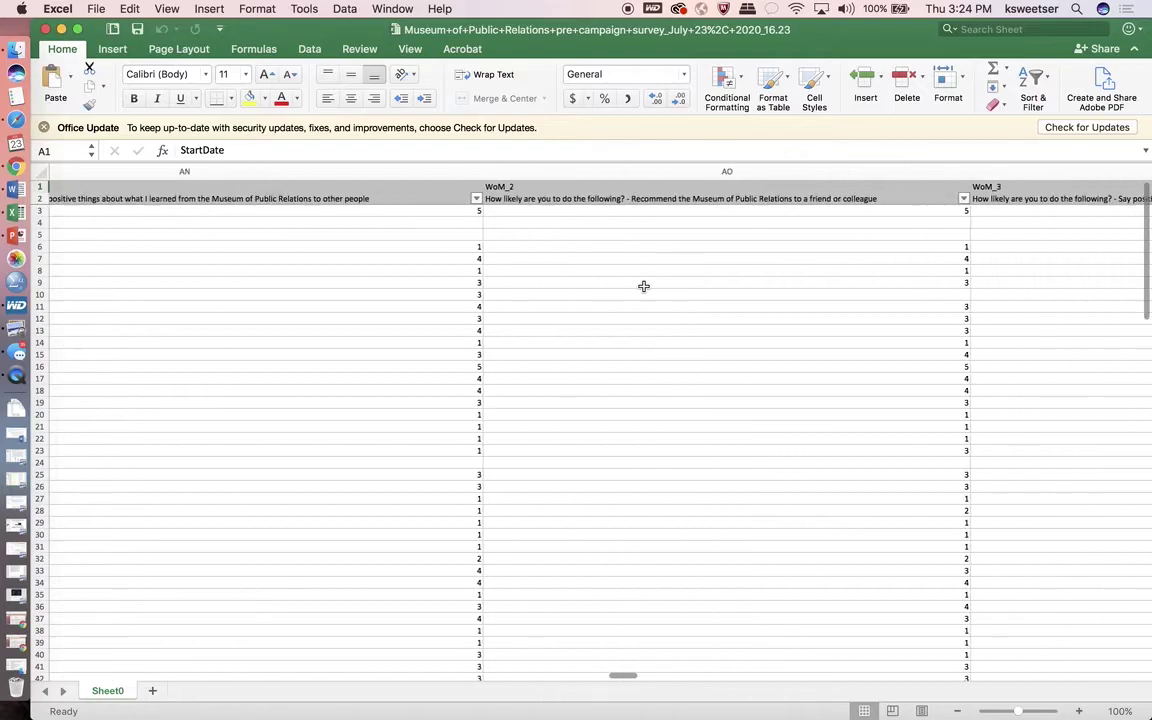
scroll(644, 286, "right", 15)
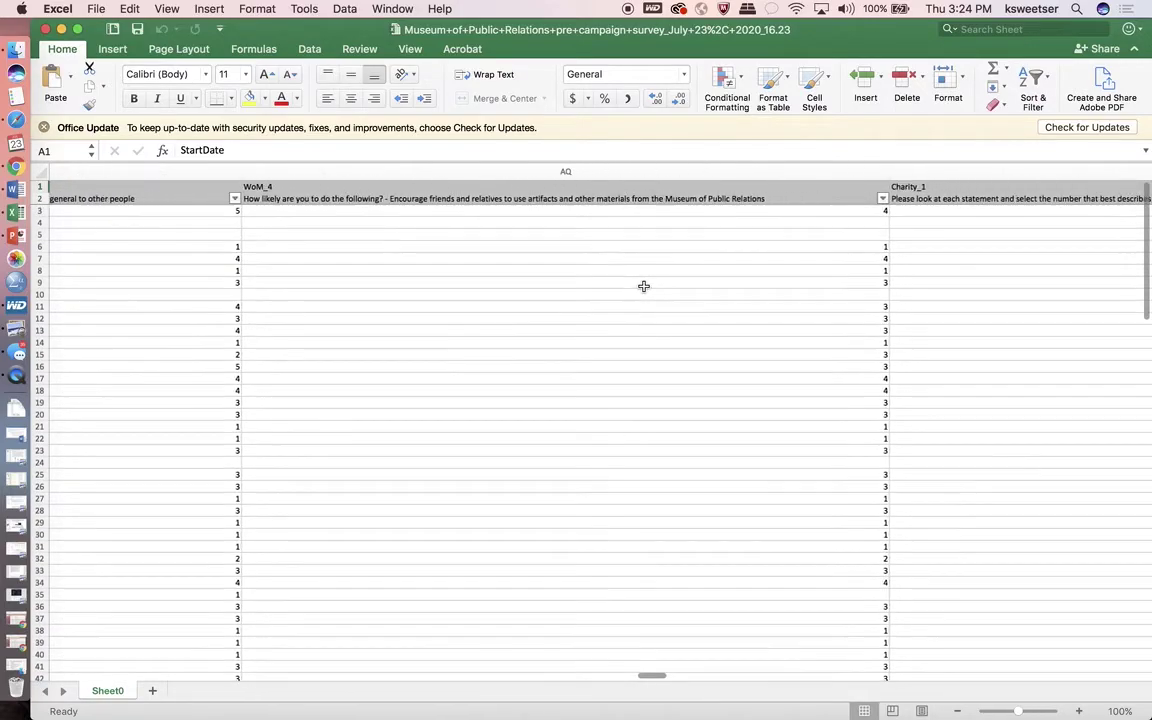
scroll(644, 286, "right", 10)
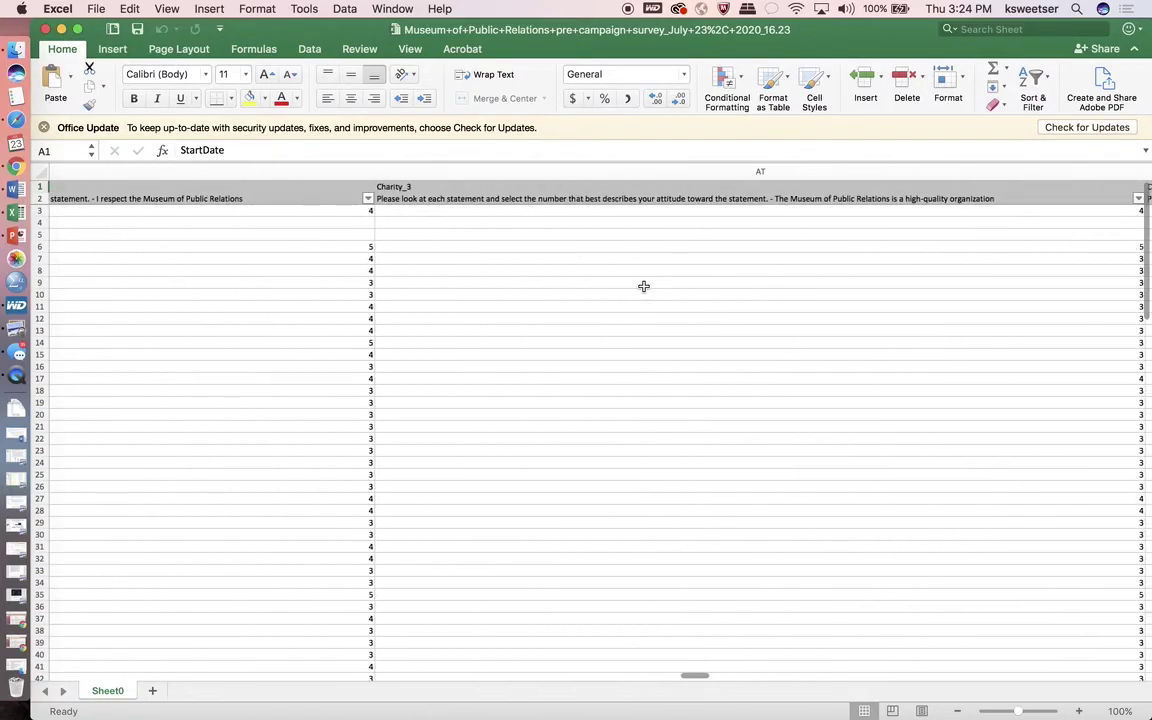